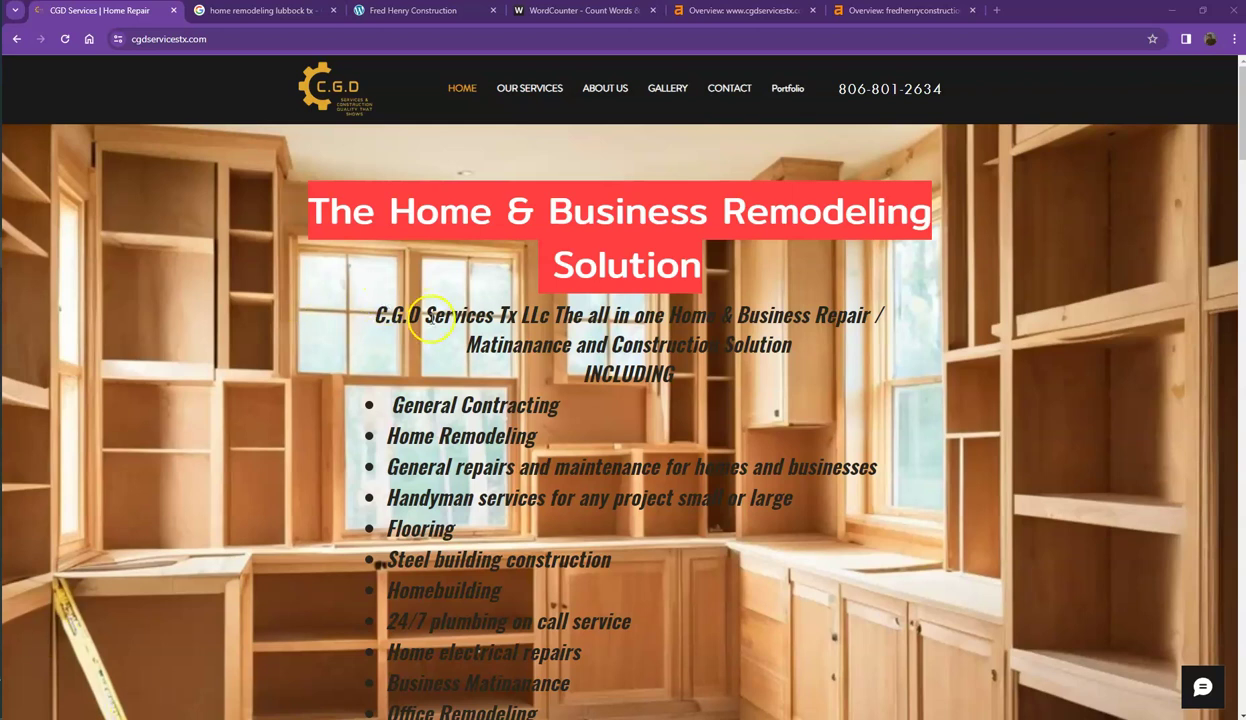
Compare the CGD Services home page with the Fred Henry Construction home page, including its restyling process section
scroll(473, 353, down, 5)
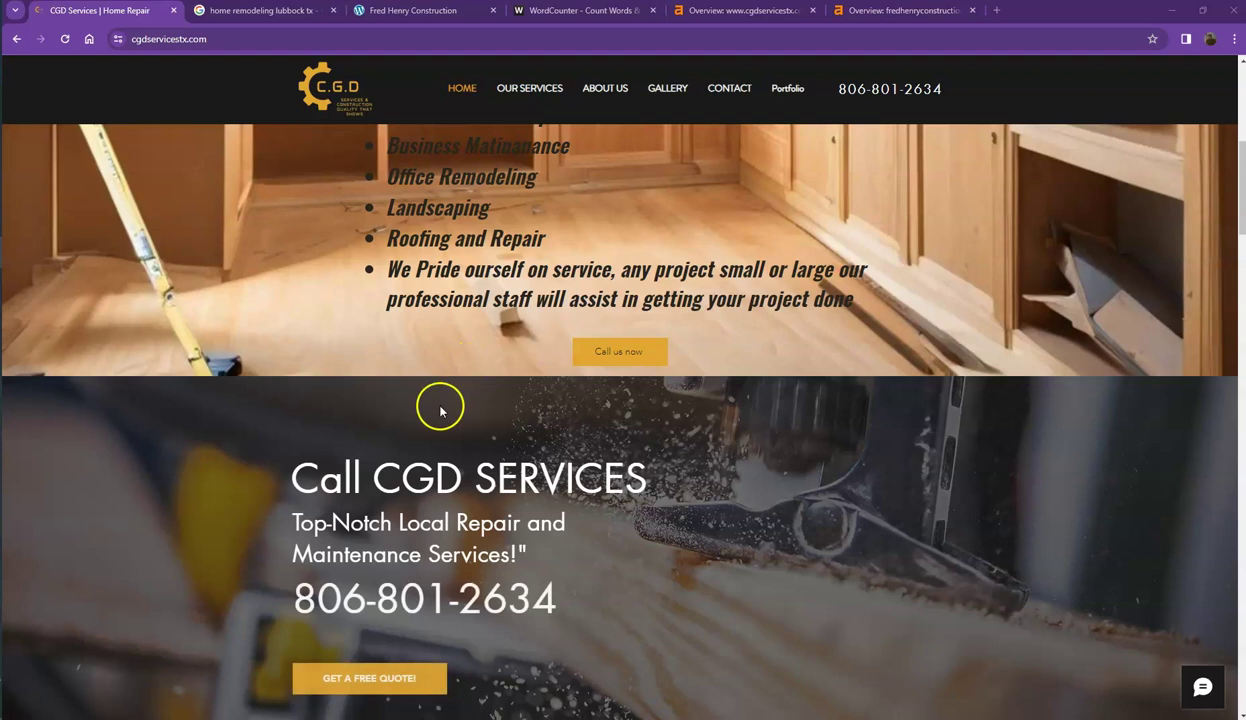
scroll(515, 406, up, 5)
click(413, 10)
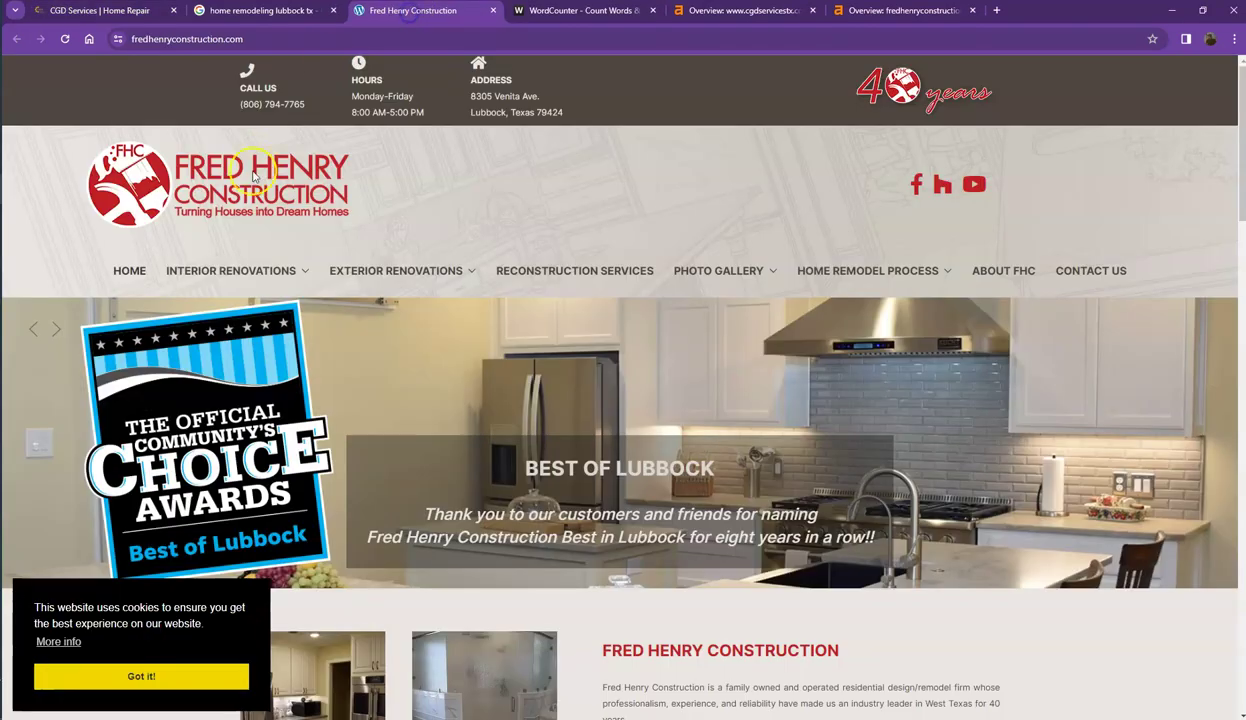
mouse_move(396, 268)
scroll(726, 220, down, 10)
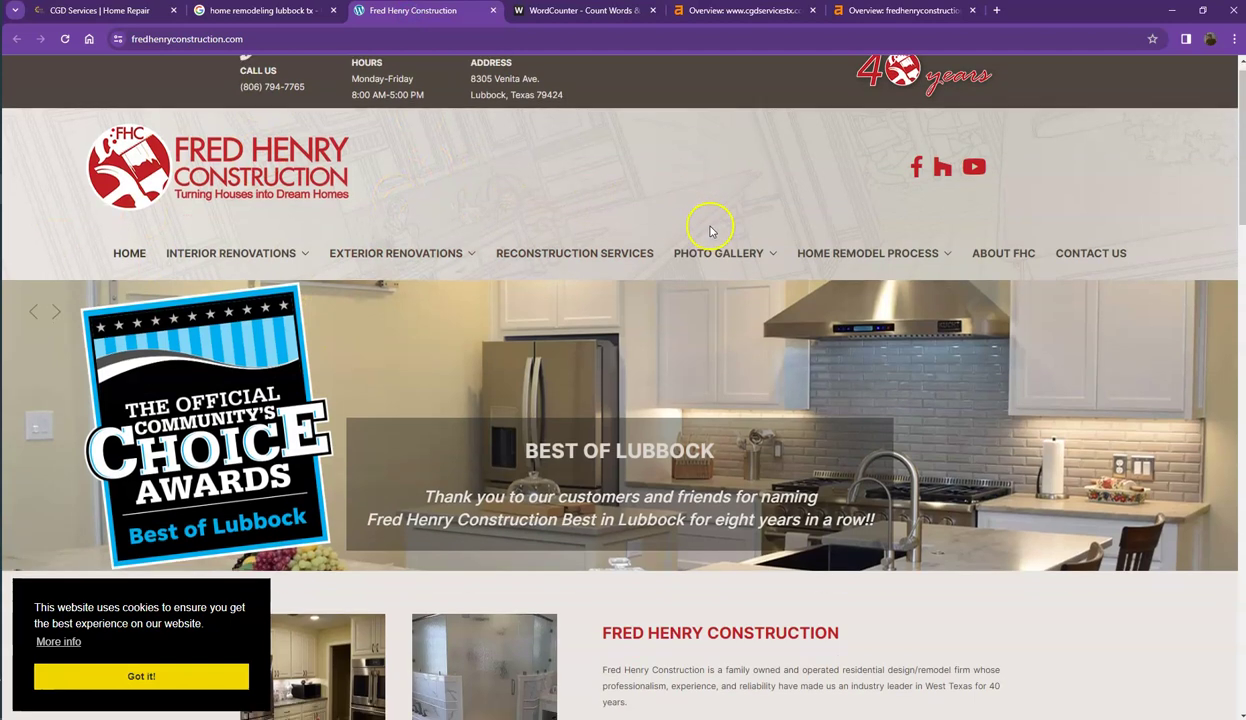
scroll(620, 300, down, 2)
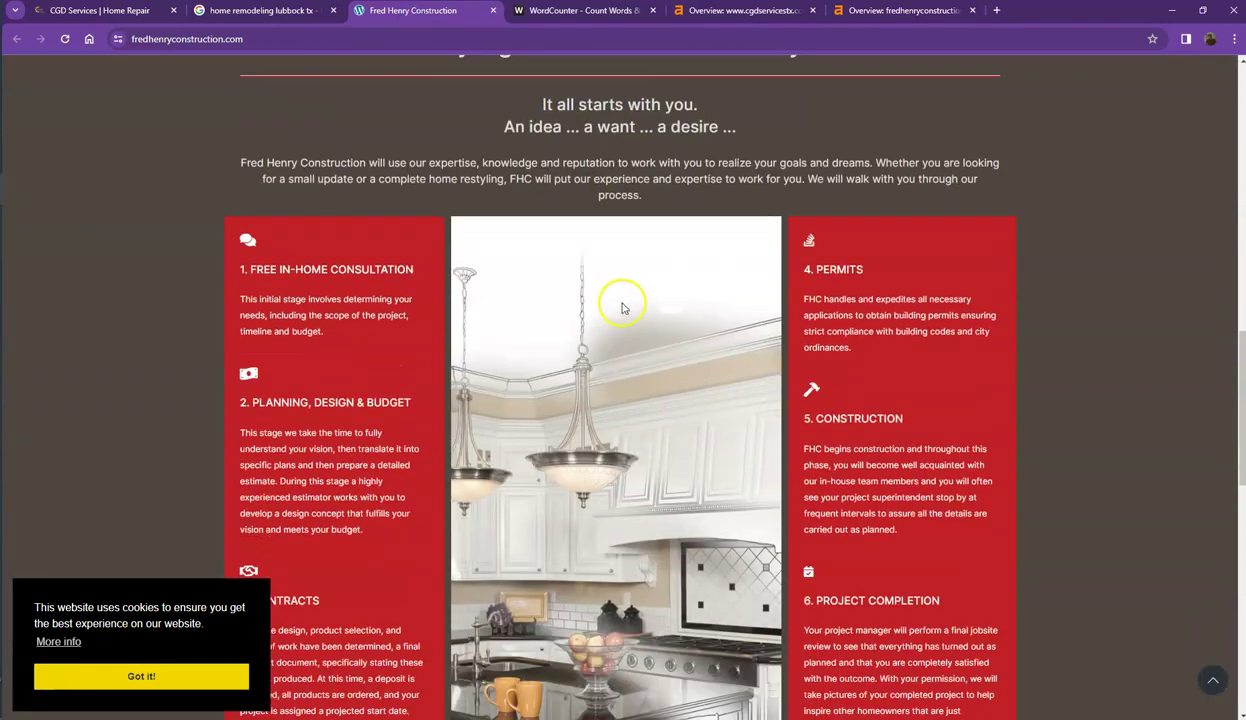
scroll(290, 225, up, 8)
scroll(250, 230, up, 3)
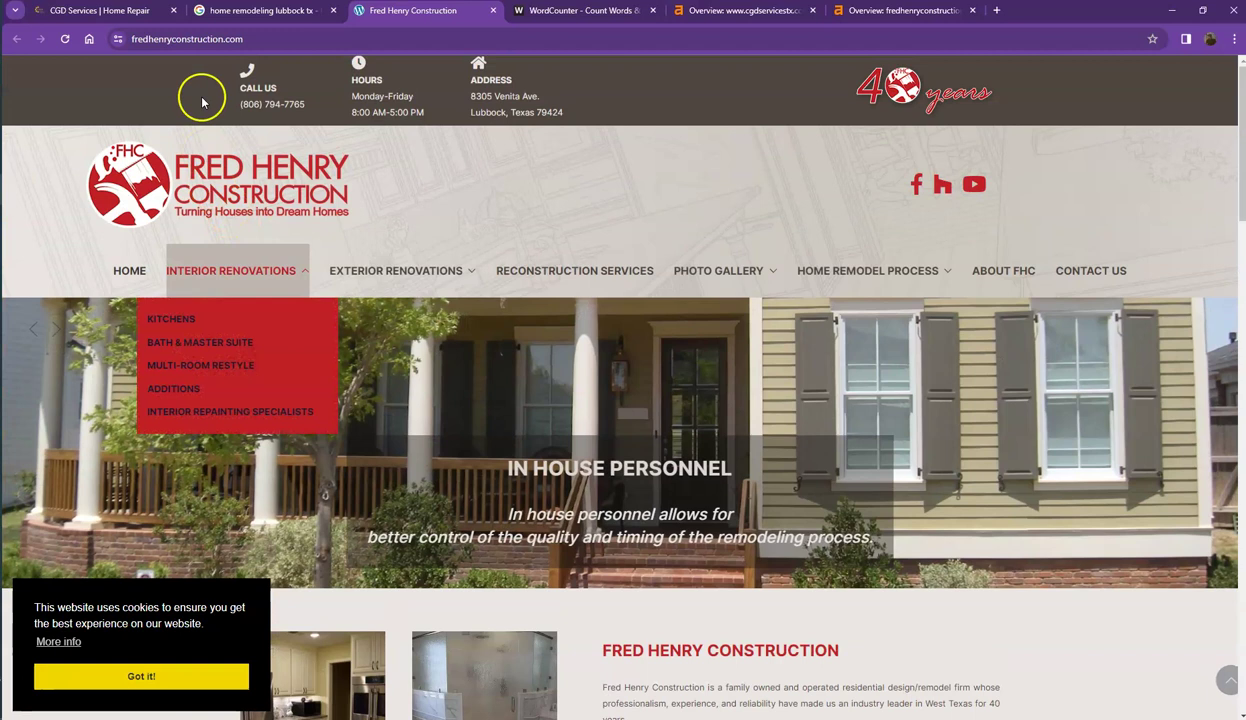
Examine the CGD Services home page from the hero text through the quote form, testimonials and photo gallery, rechecking the services and Who We Are sections
click(90, 10)
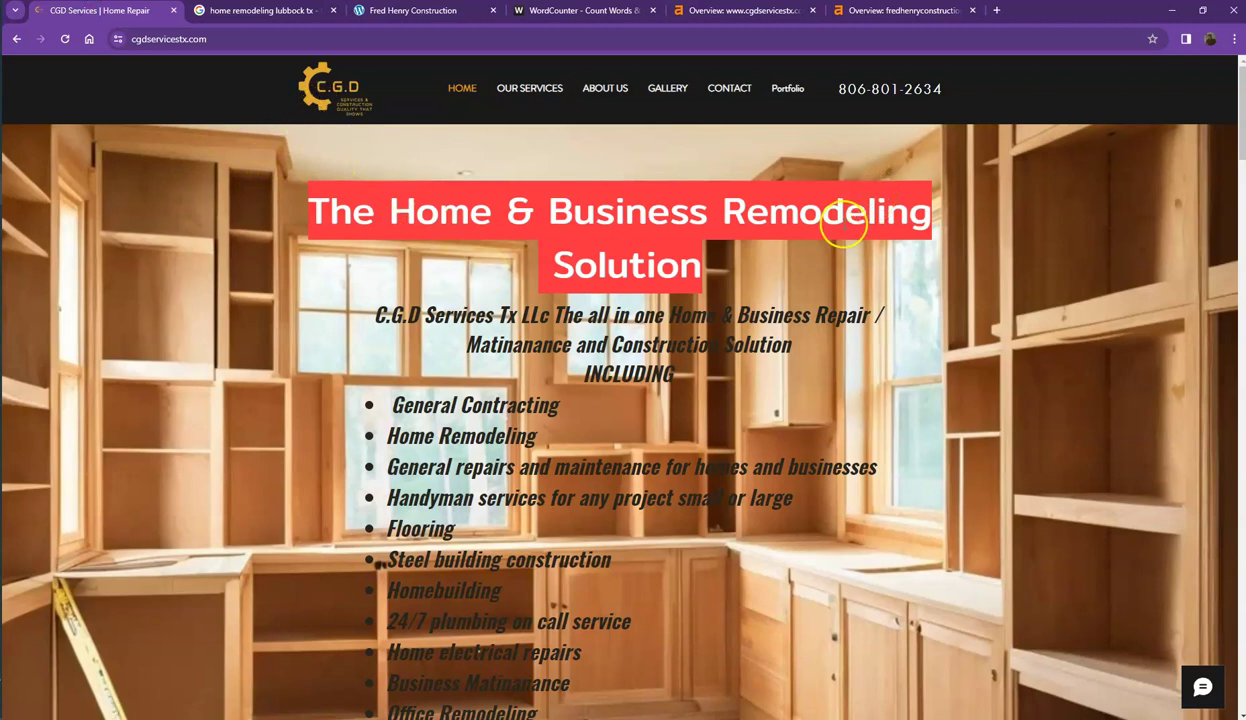
scroll(843, 226, down, 15)
scroll(808, 233, down, 10)
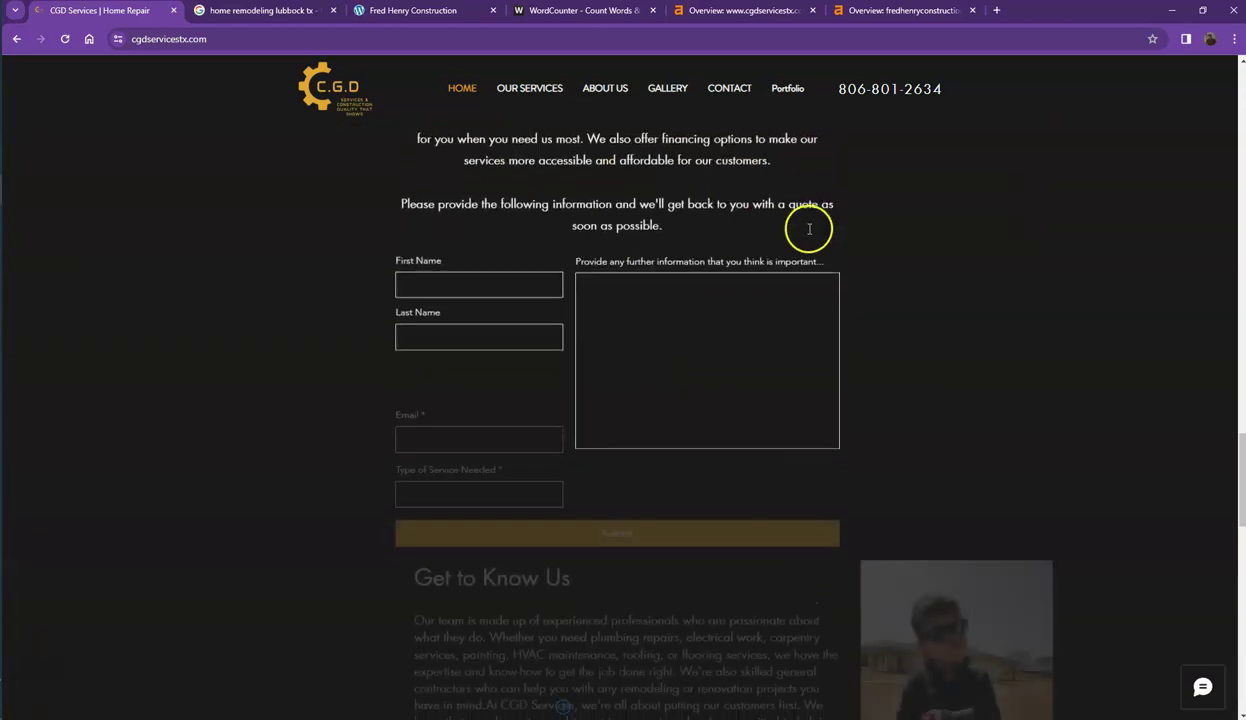
scroll(809, 228, down, 7)
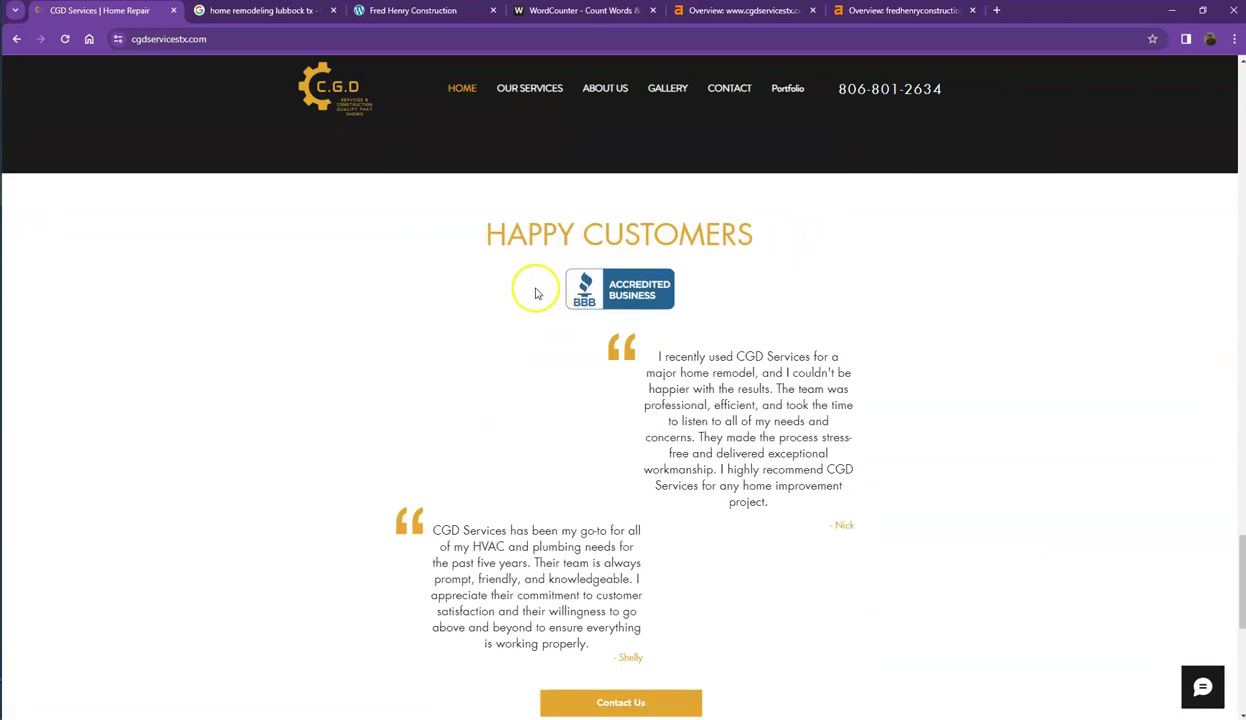
scroll(395, 318, down, 3)
scroll(390, 315, down, 1)
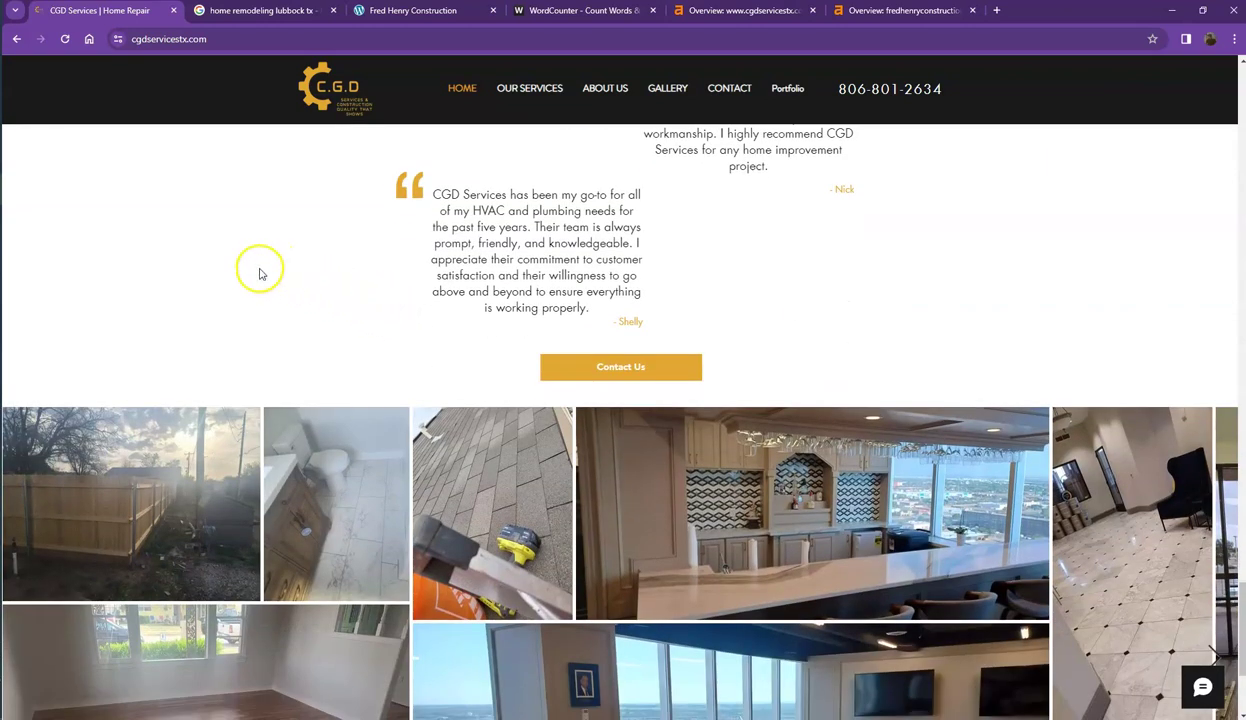
scroll(258, 275, down, 3)
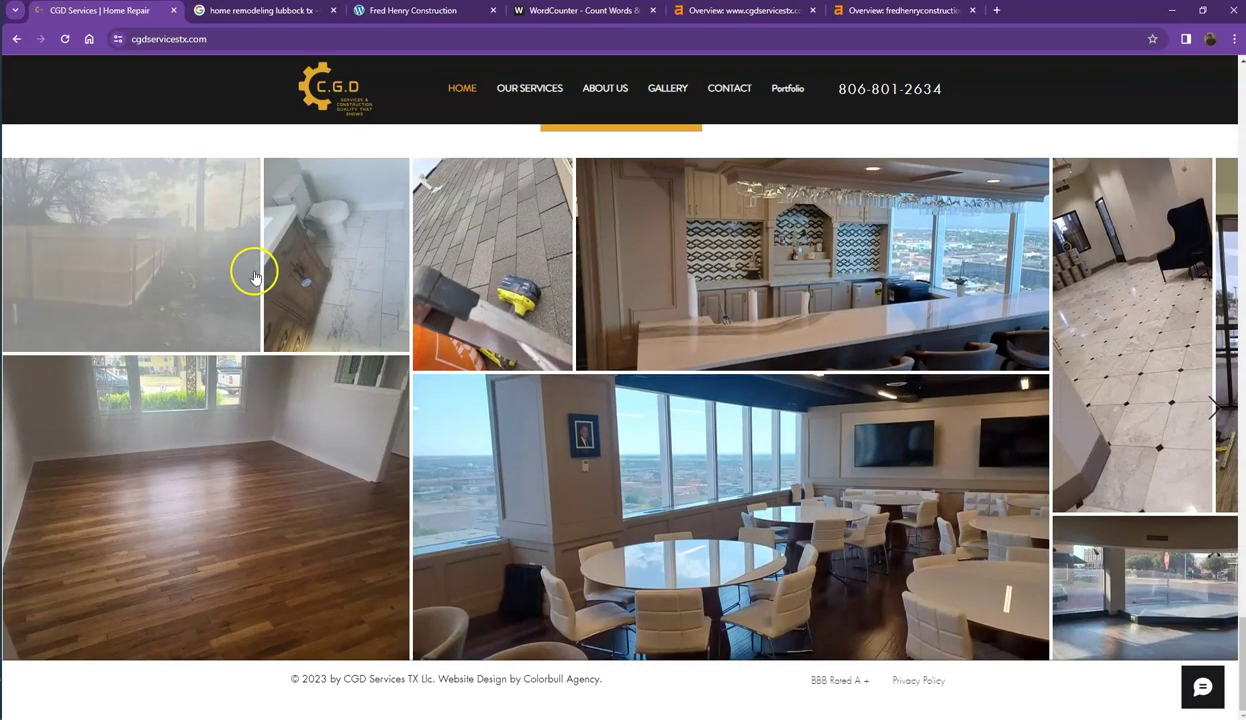
scroll(256, 285, up, 5)
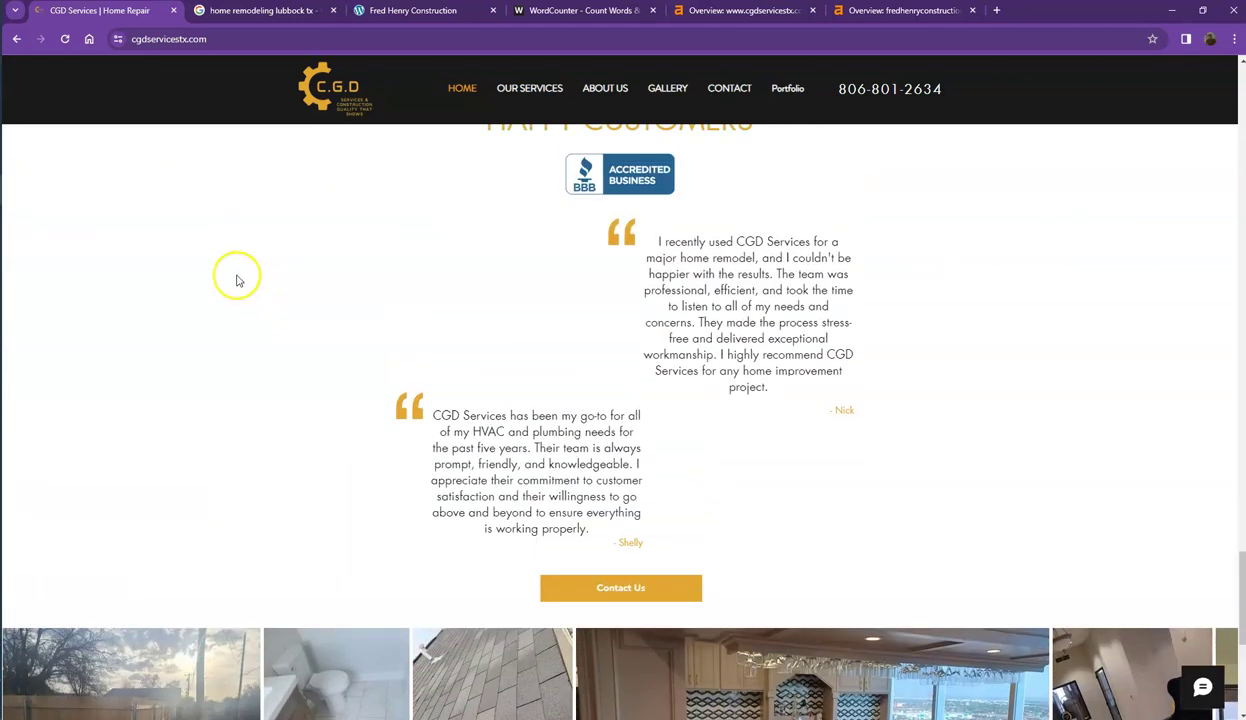
scroll(314, 356, up, 6)
scroll(313, 357, up, 10)
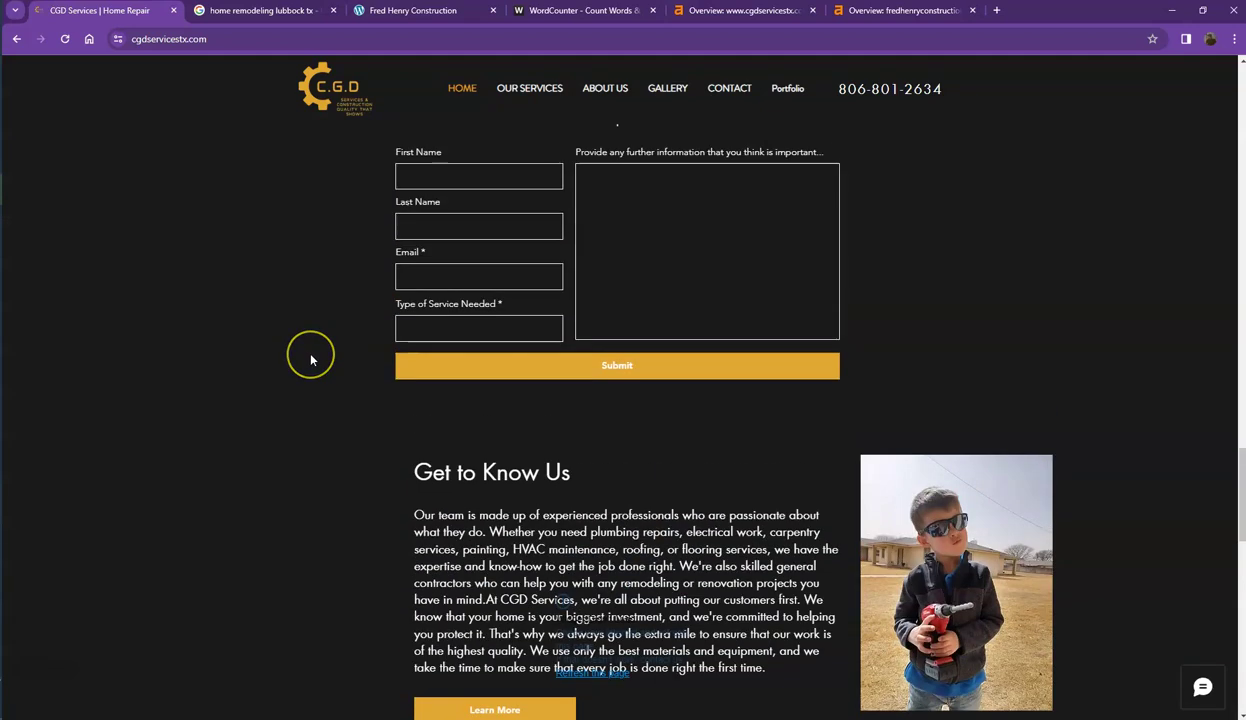
scroll(312, 356, up, 4)
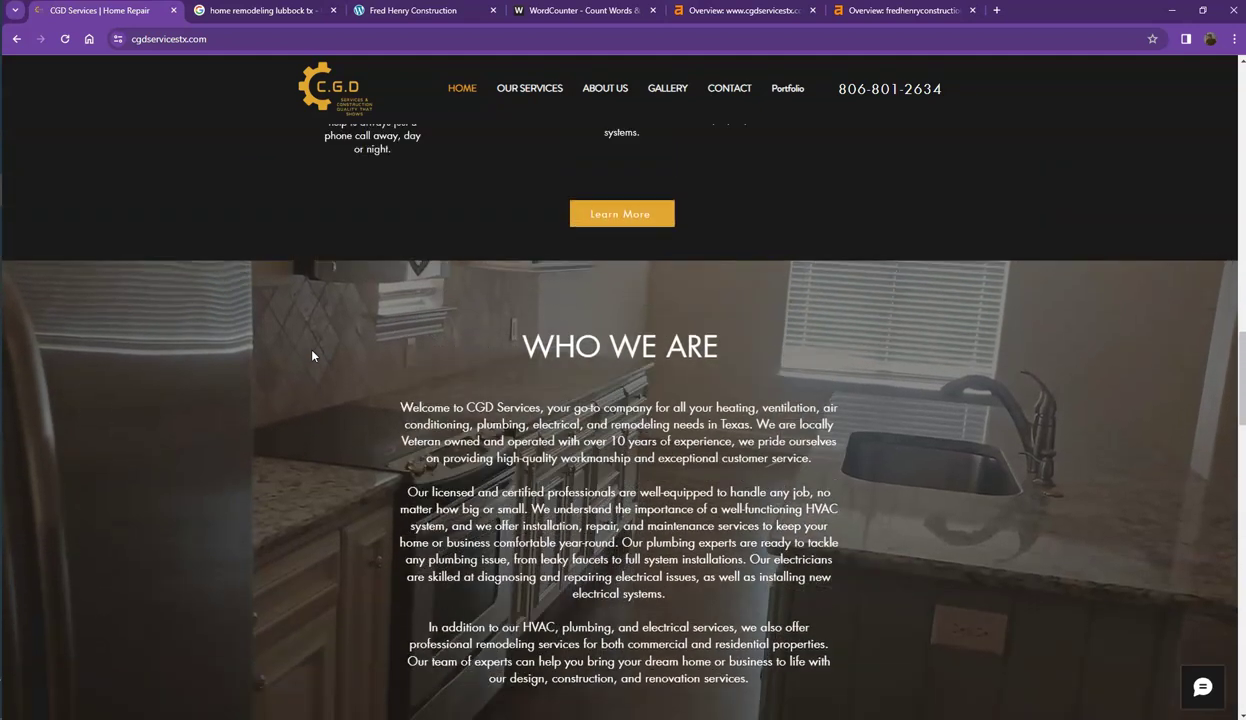
scroll(224, 338, up, 4)
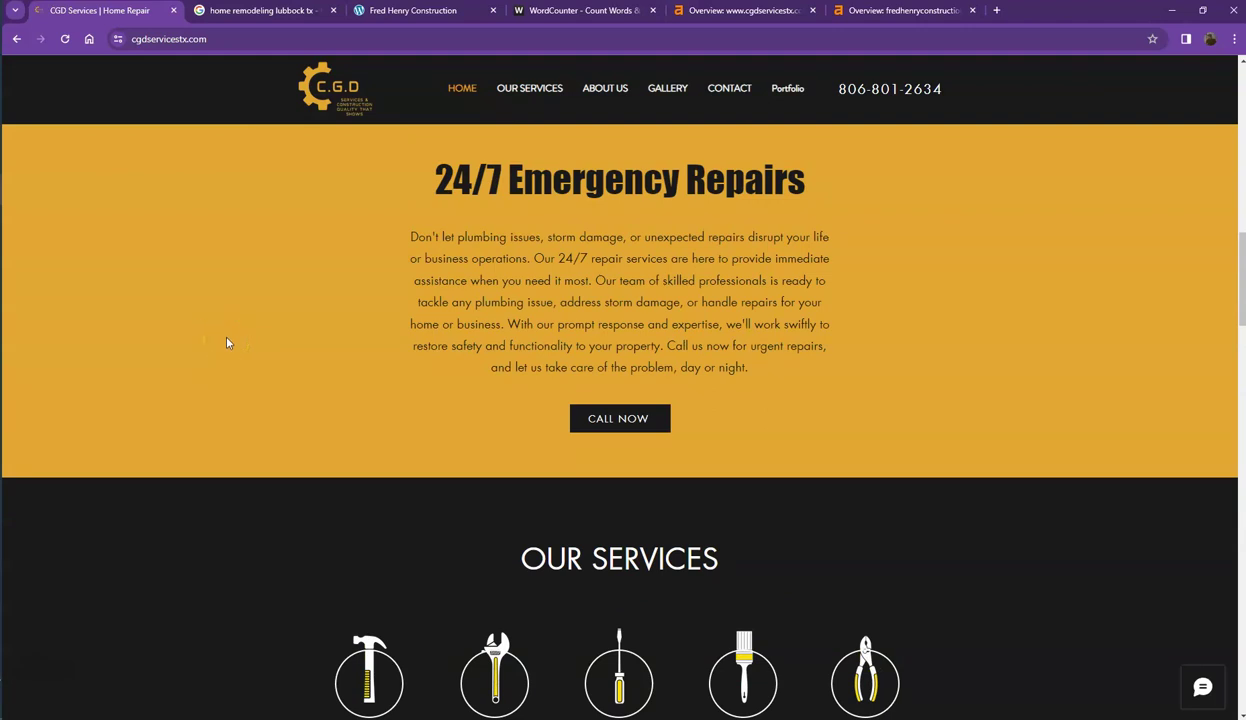
scroll(260, 390, down, 6)
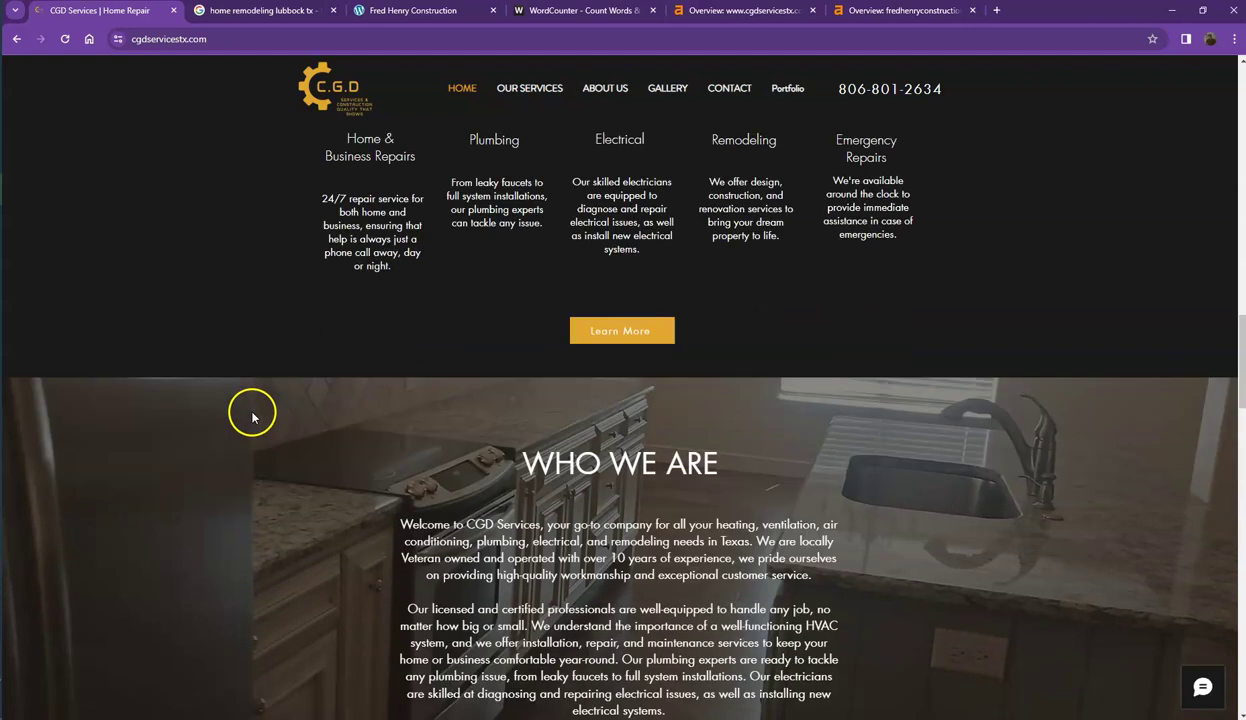
scroll(252, 417, down, 1)
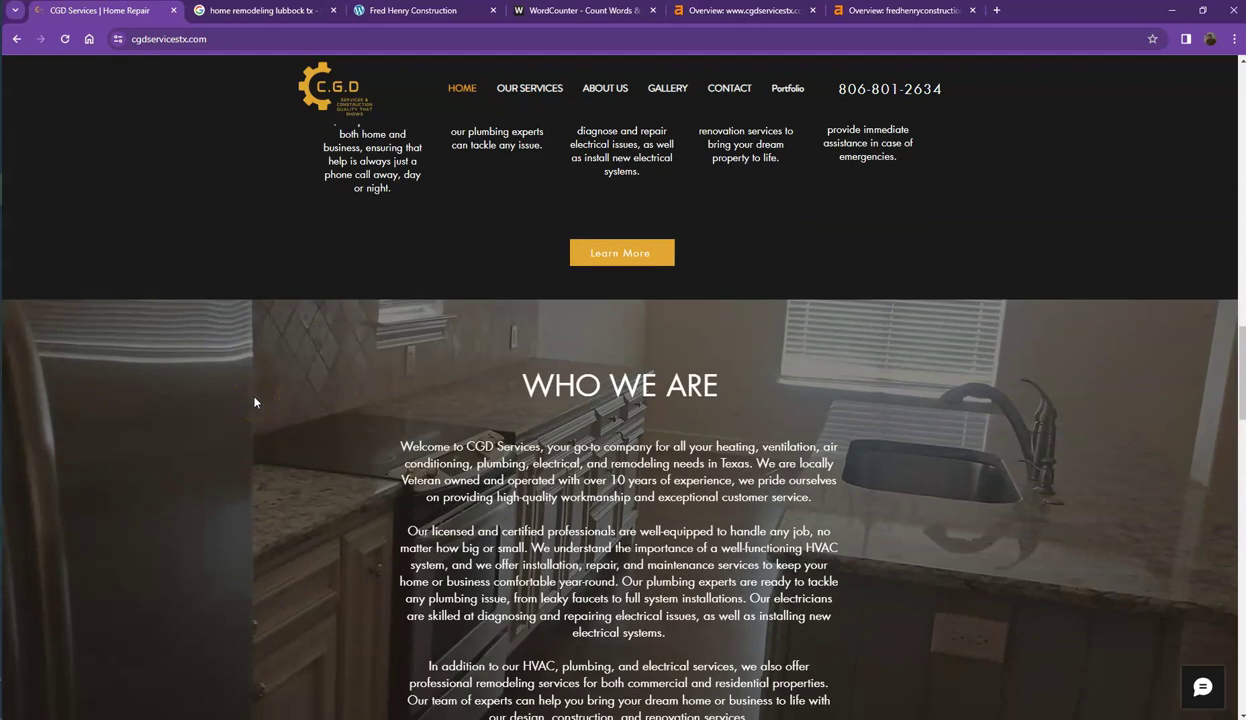
Copy all the text of the CGD Services home page into WordCounter to count its words
click(256, 356)
key(ctrl+a)
key(ctrl+c)
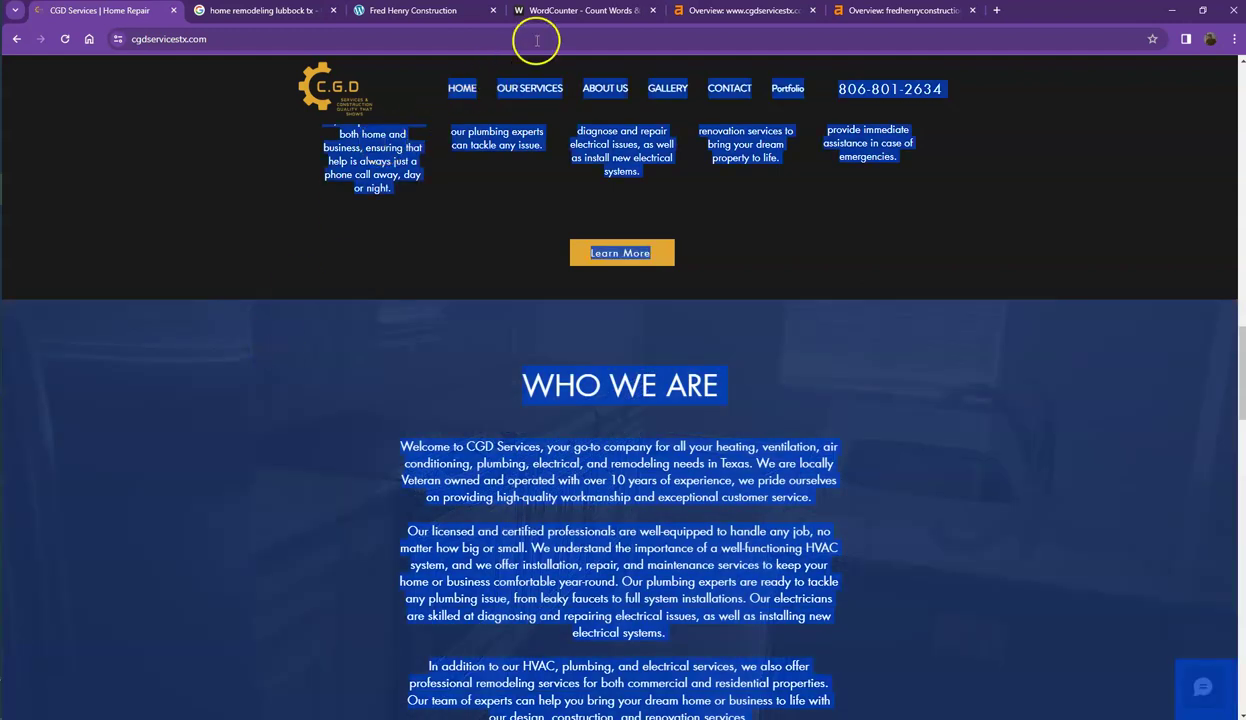
click(530, 12)
click(342, 295)
key(ctrl+v)
scroll(400, 340, up, 20)
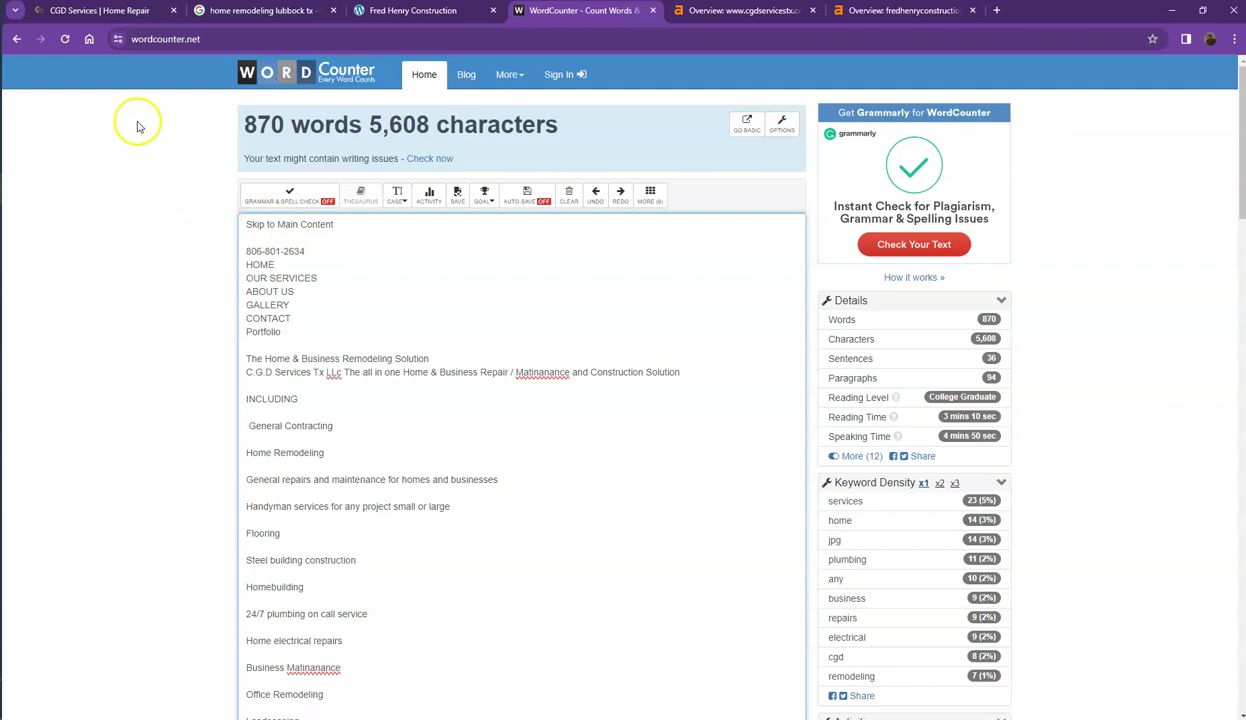
Return to the CGD Services home page, clear the text selection and review the Our Services, emergency repairs and call sections
click(126, 12)
click(111, 209)
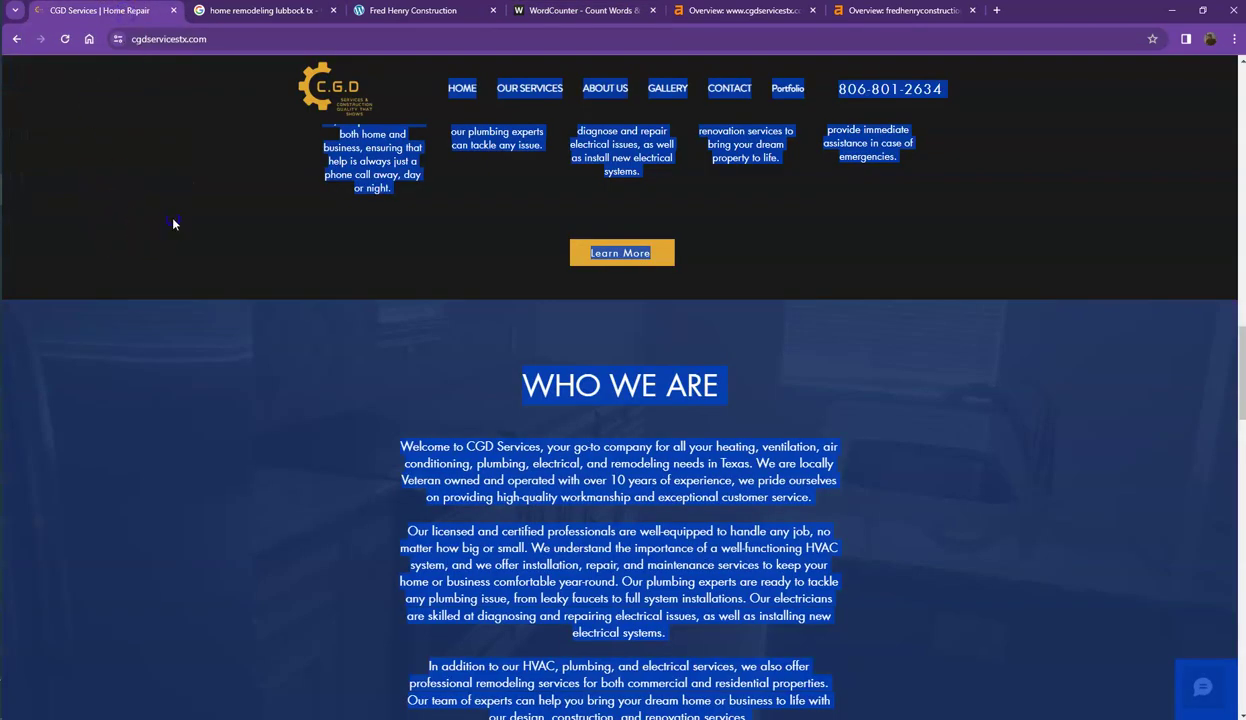
mouse_move(172, 215)
mouse_down()
mouse_move(197, 189)
mouse_move(211, 131)
mouse_up()
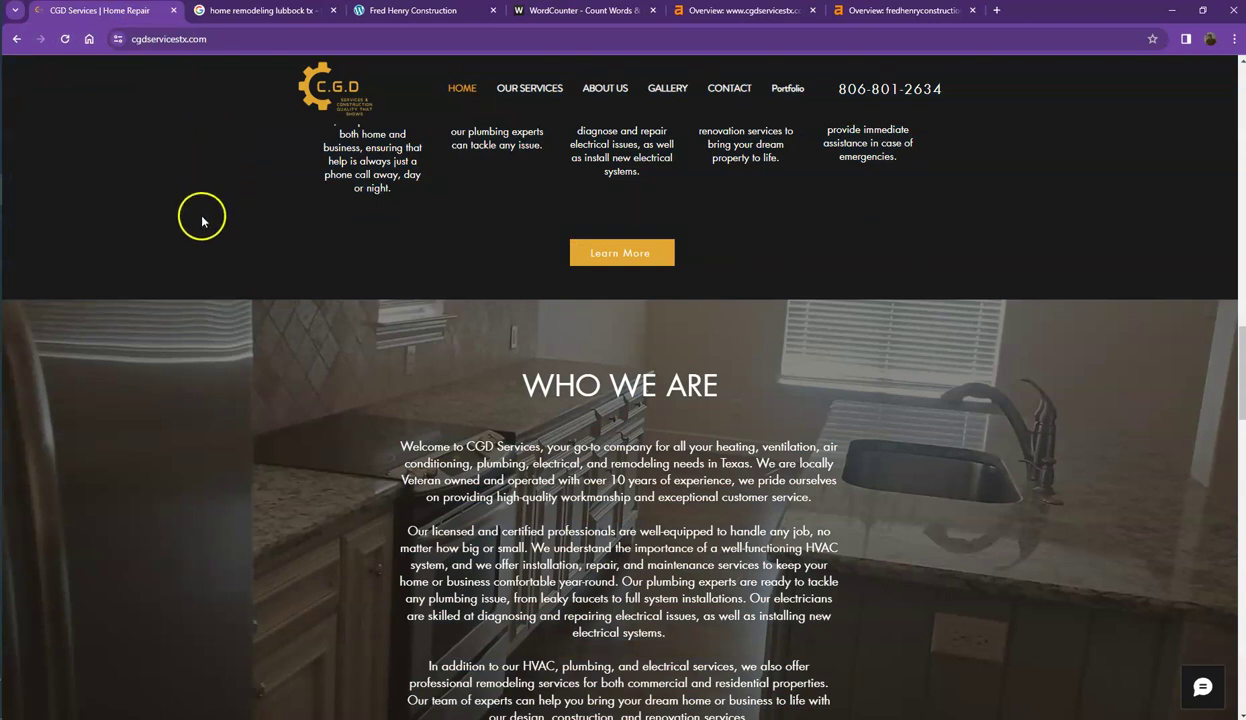
scroll(257, 290, up, 7)
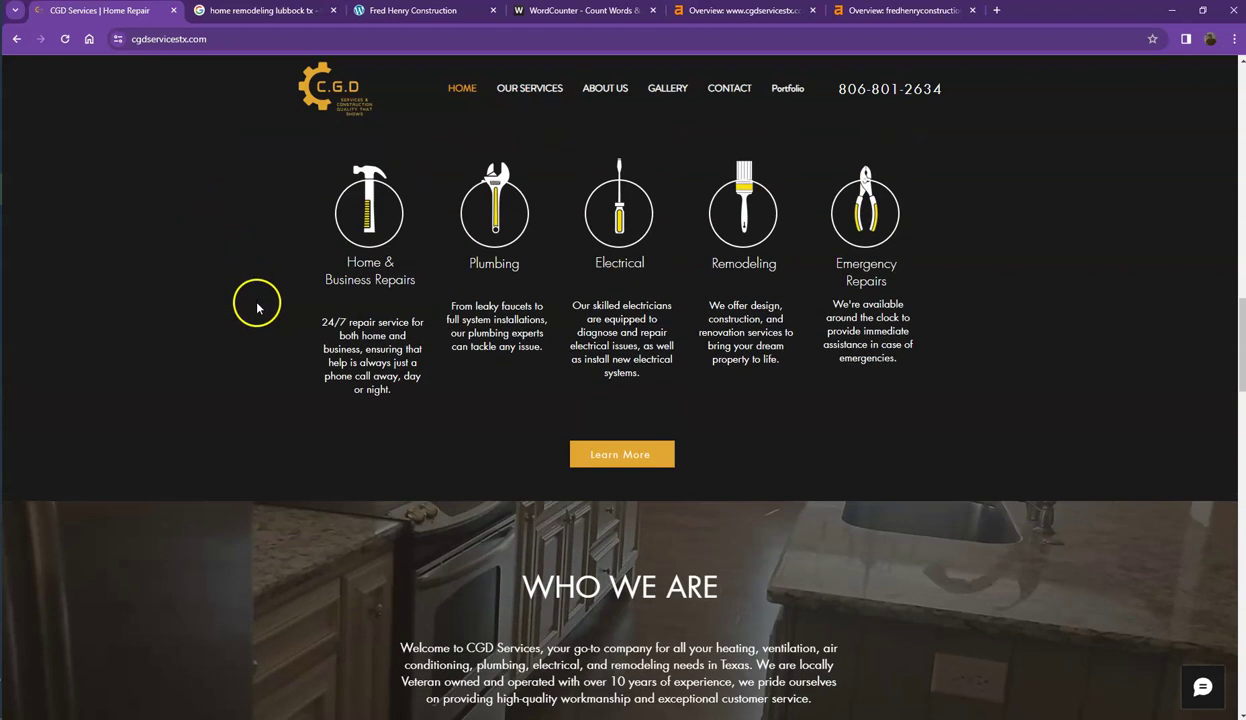
scroll(257, 307, down, 3)
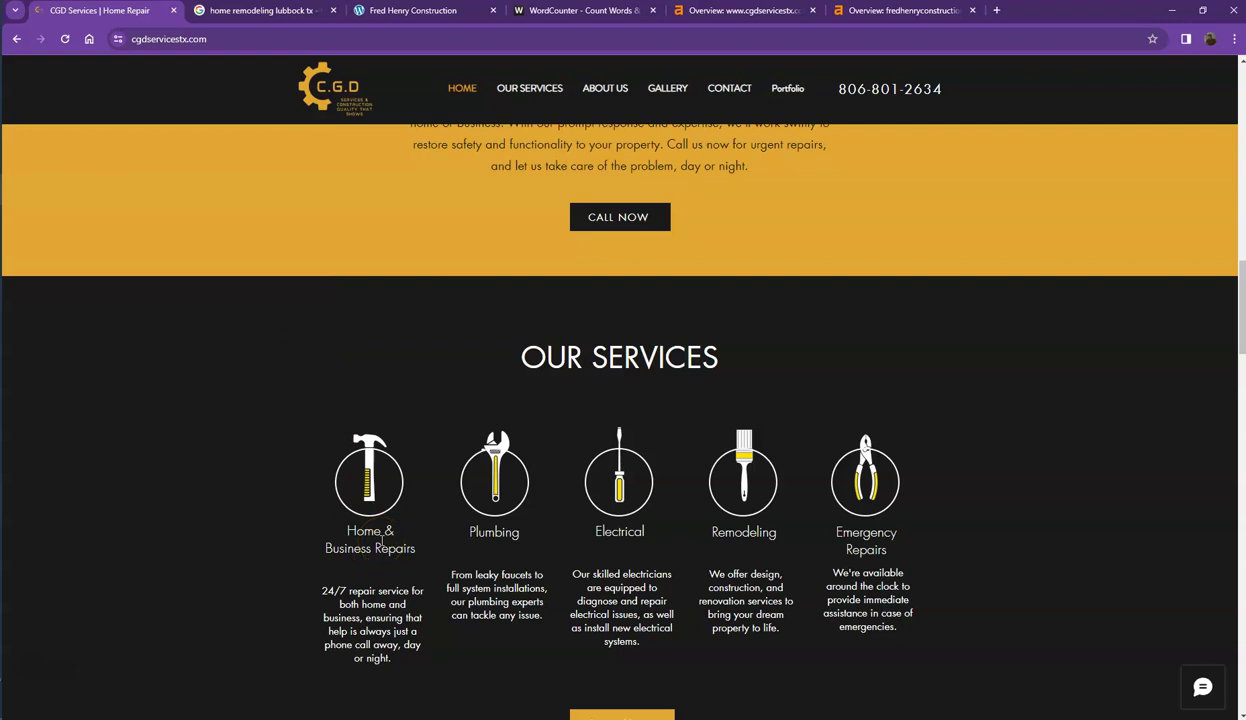
scroll(306, 387, up, 7)
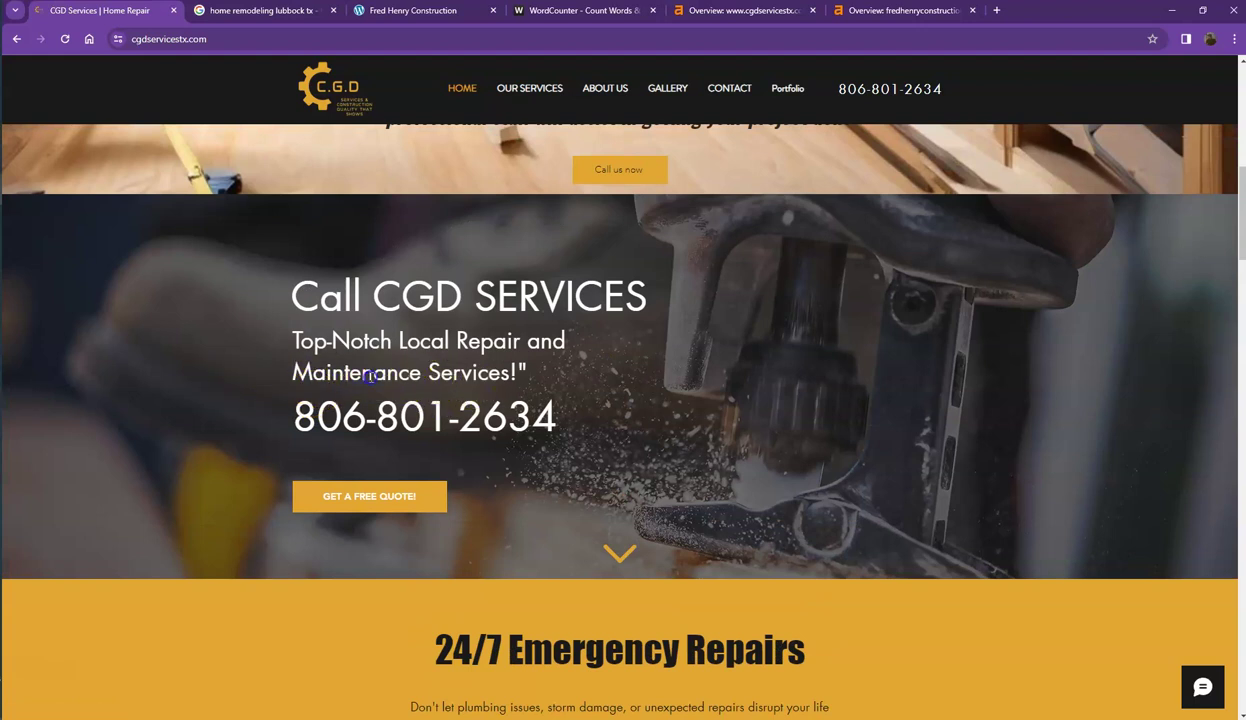
Examine the Google results for "home remodeling lubbock tx", from the business listings to the organic results around Fred Henry Construction
click(255, 12)
scroll(334, 211, up, 10)
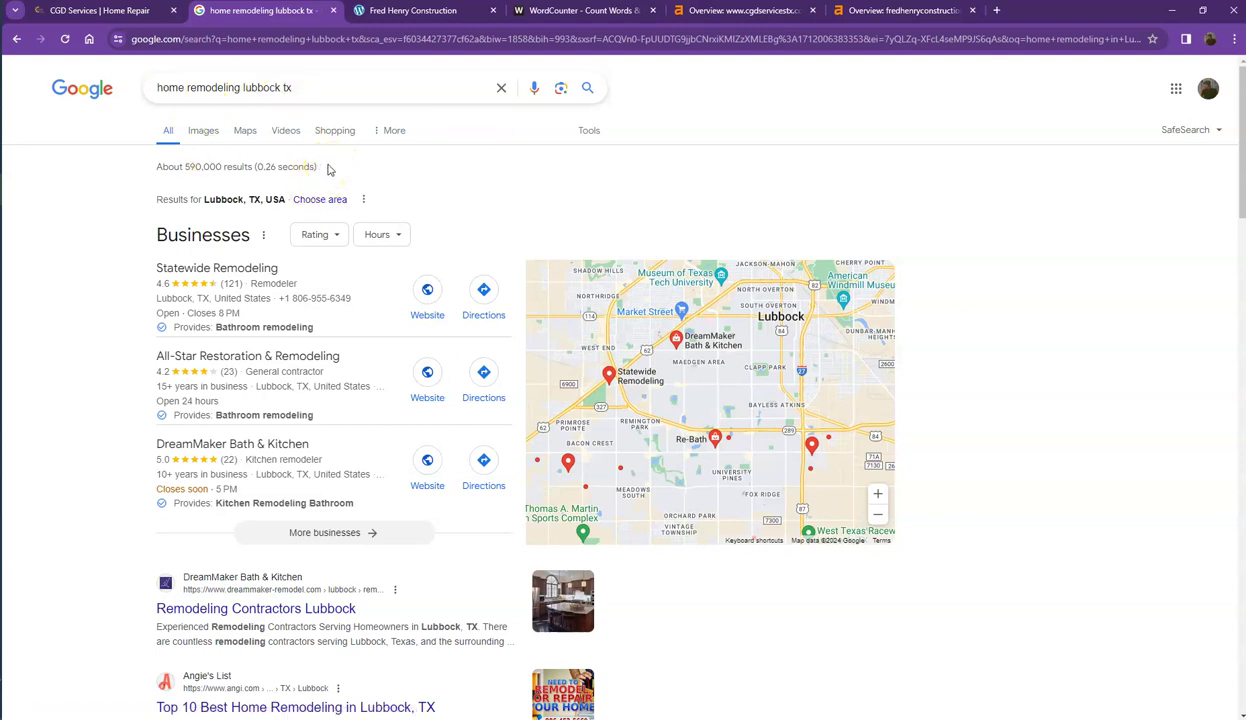
mouse_move(336, 265)
scroll(106, 309, down, 4)
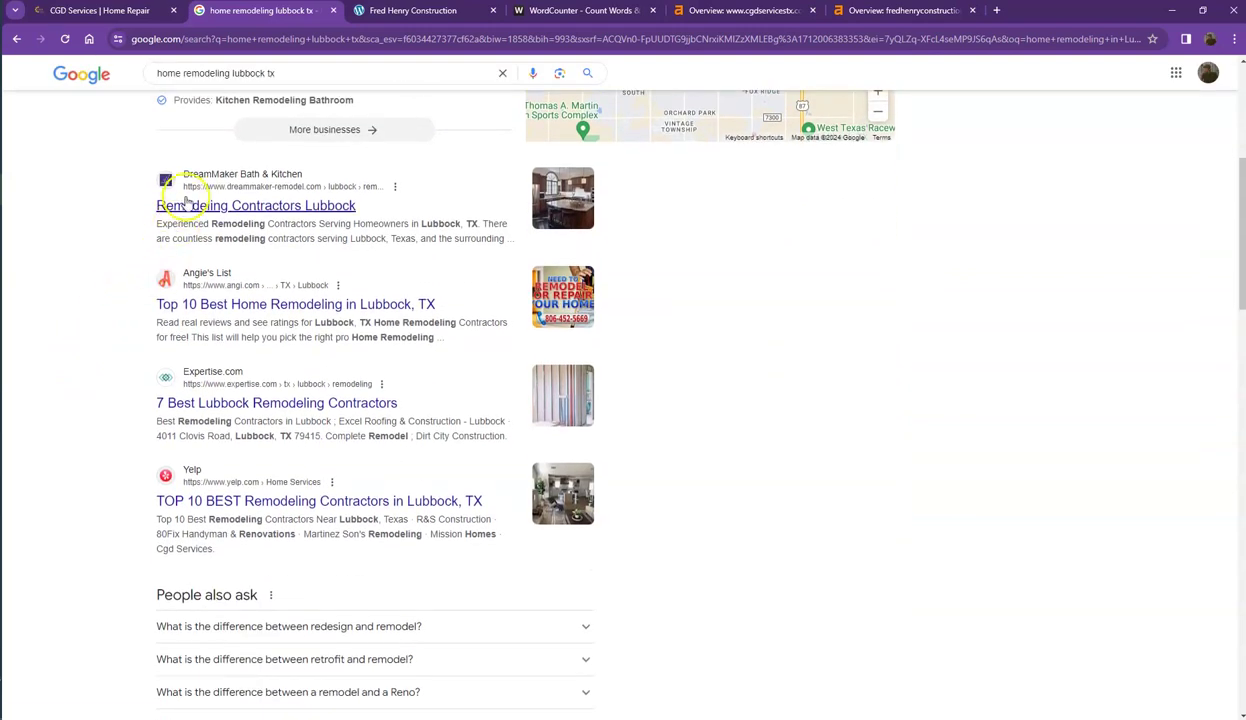
scroll(110, 310, down, 3)
scroll(110, 310, down, 3)
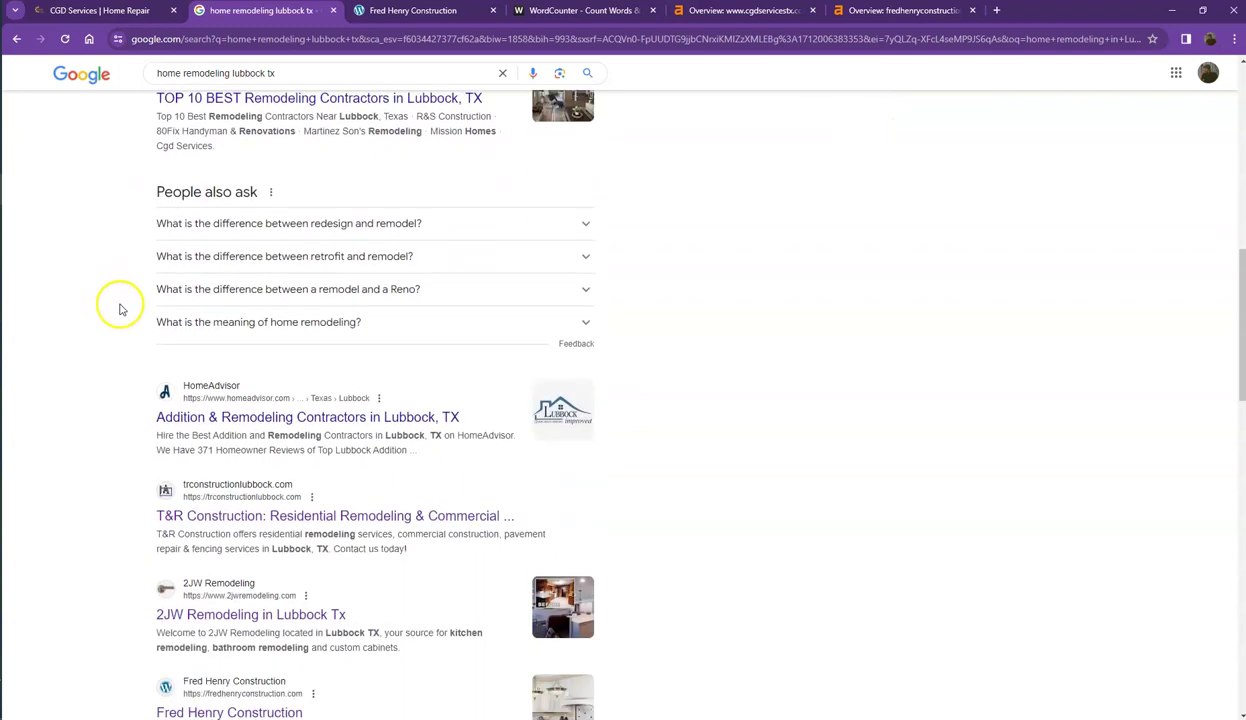
scroll(120, 350, down, 1)
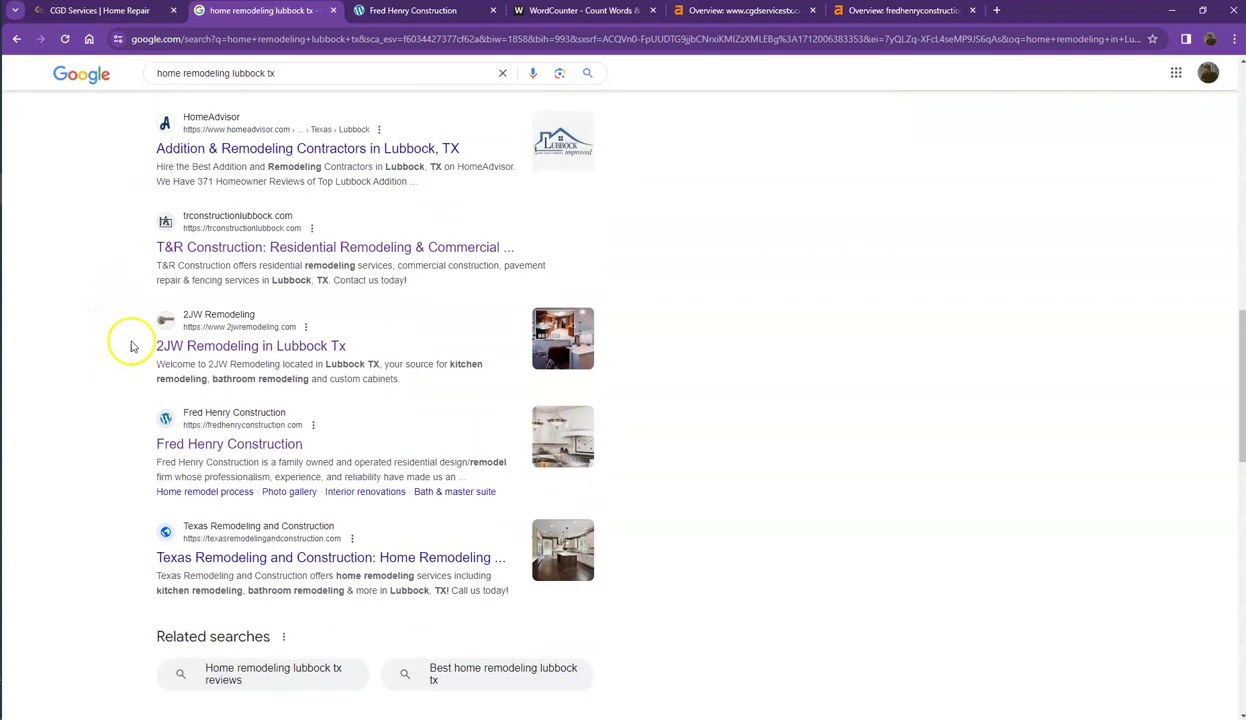
scroll(160, 405, down, 1)
scroll(171, 393, down, 2)
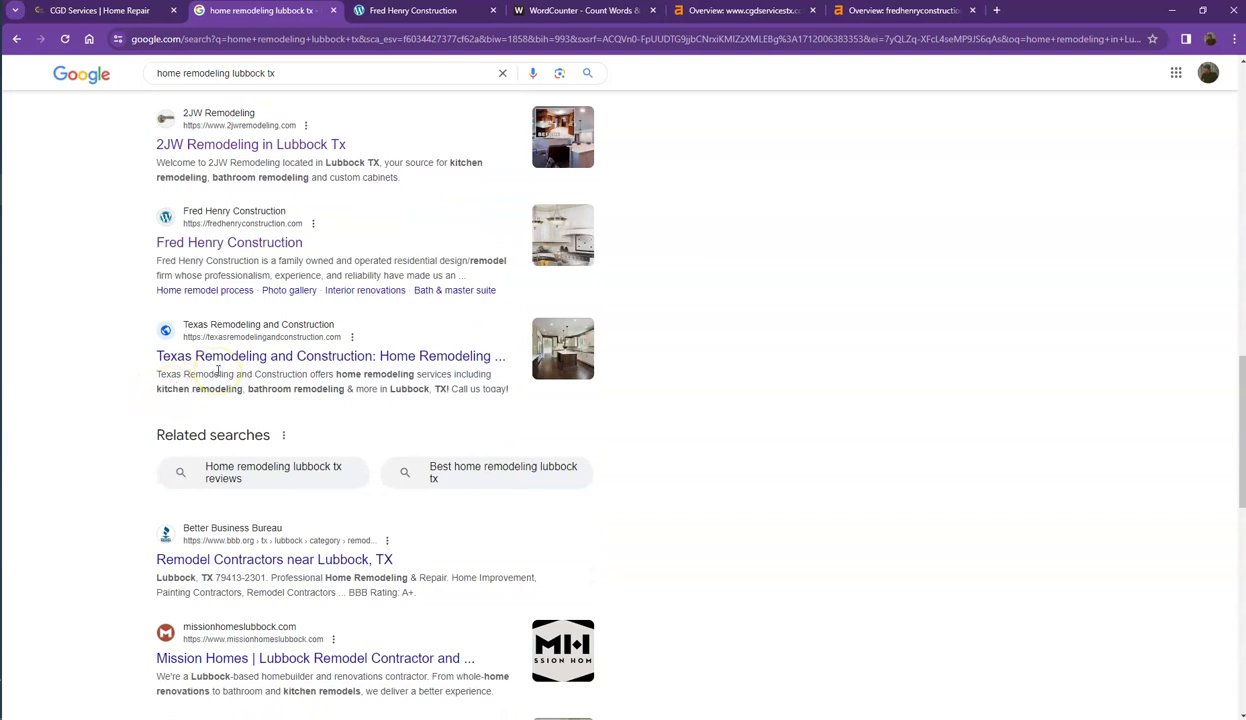
scroll(203, 375, down, 2)
scroll(166, 420, up, 2)
scroll(166, 420, up, 2)
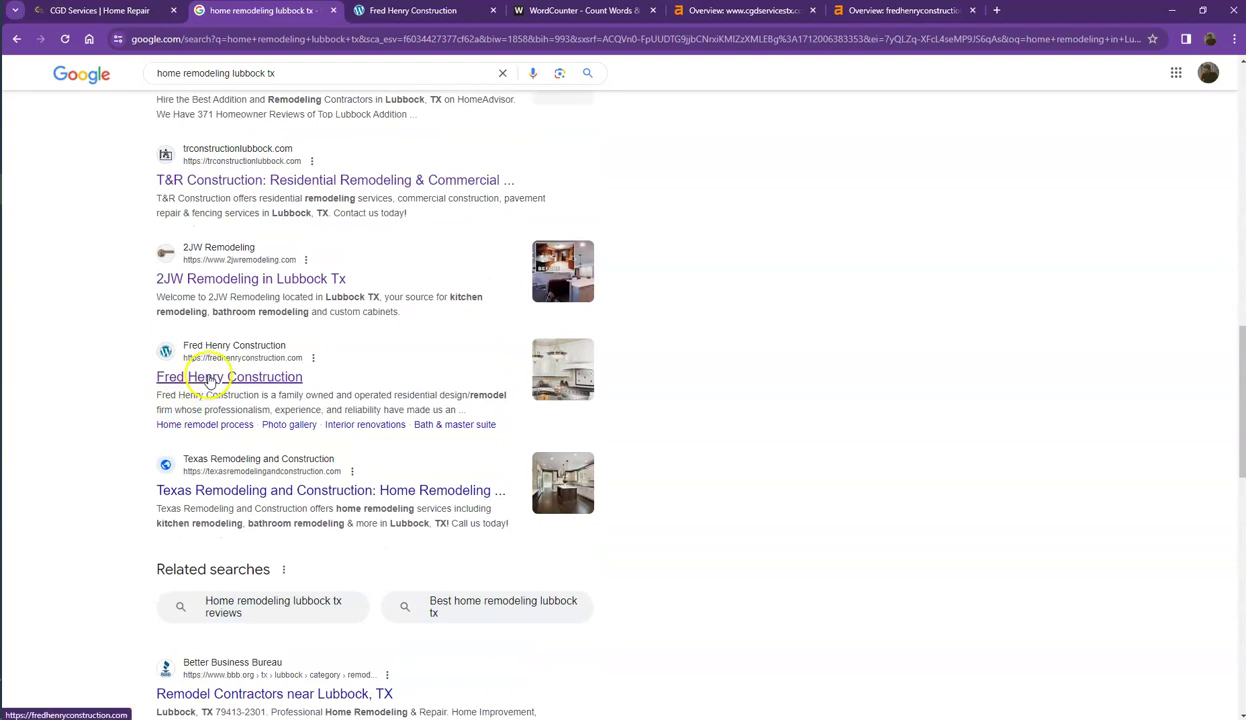
Replace the text in WordCounter with all the text of the Fred Henry Construction home page to count its words
click(383, 11)
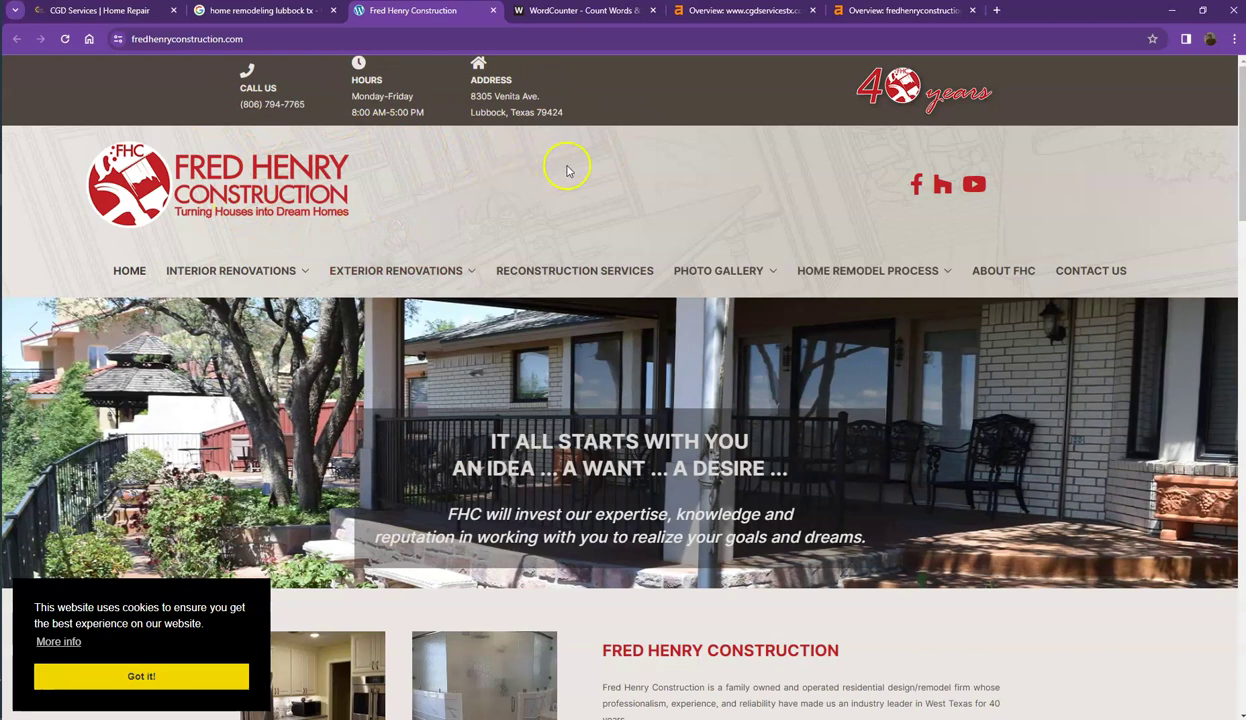
scroll(560, 174, down, 12)
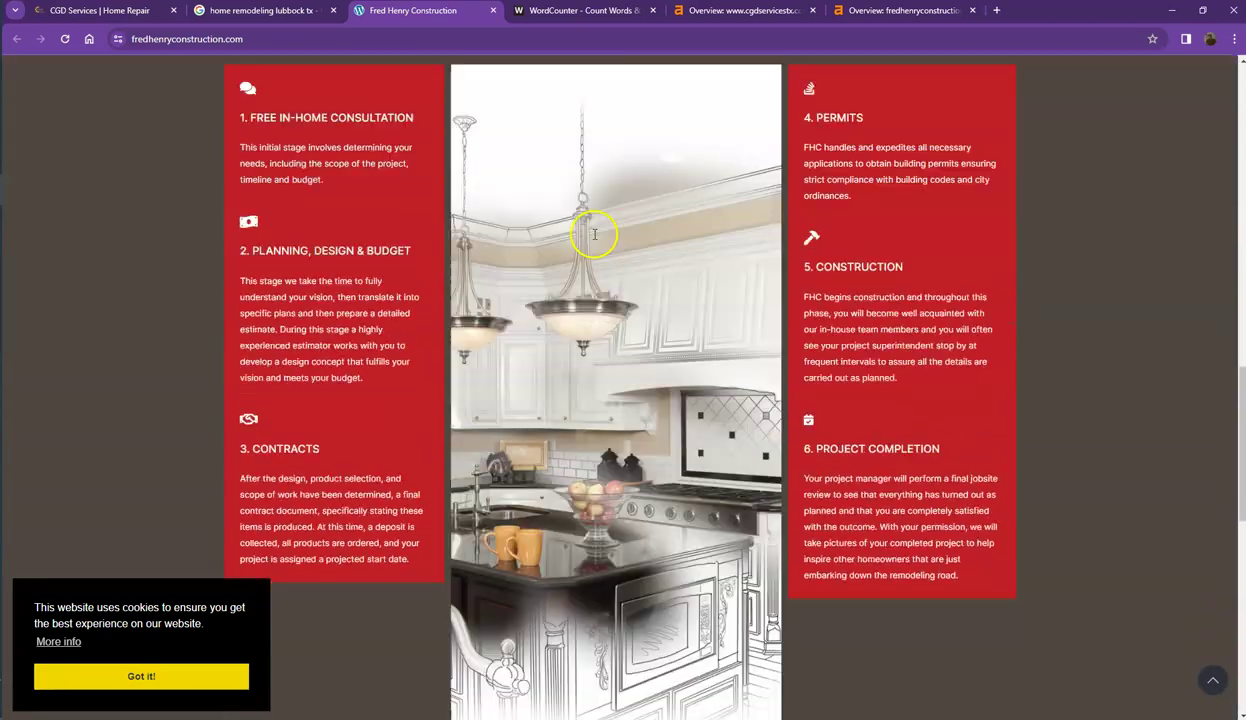
scroll(594, 234, down, 10)
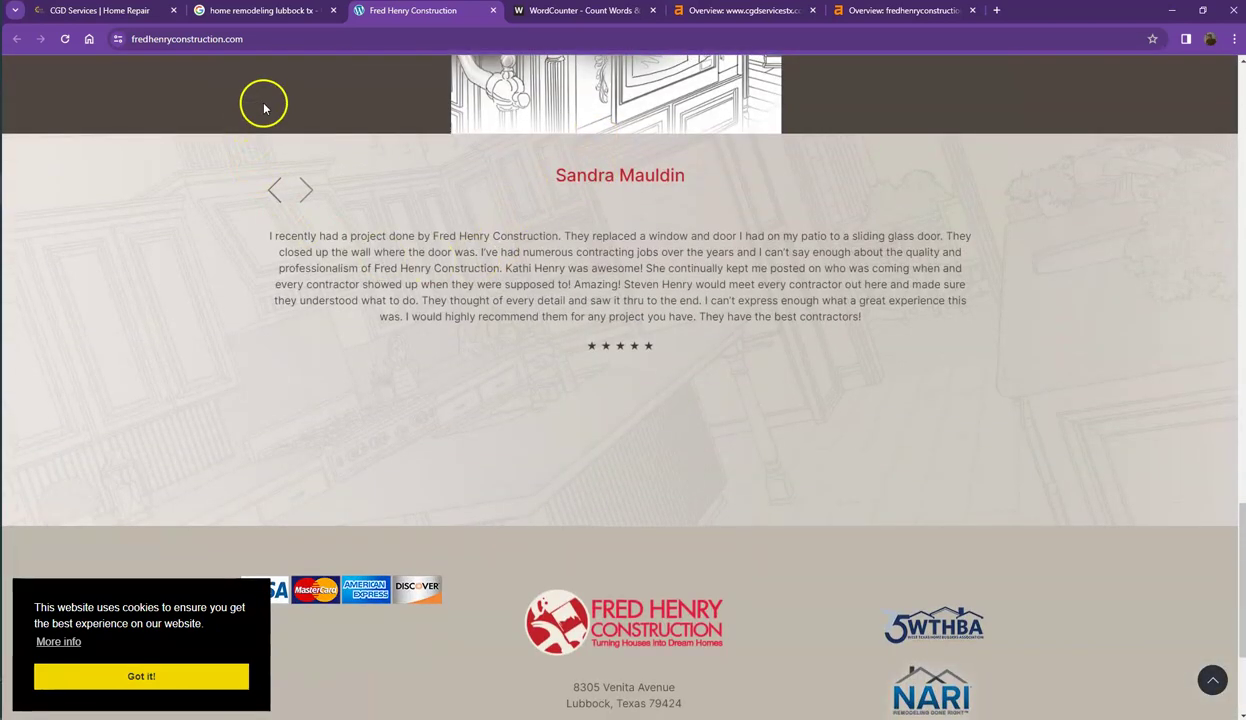
key(ctrl+a)
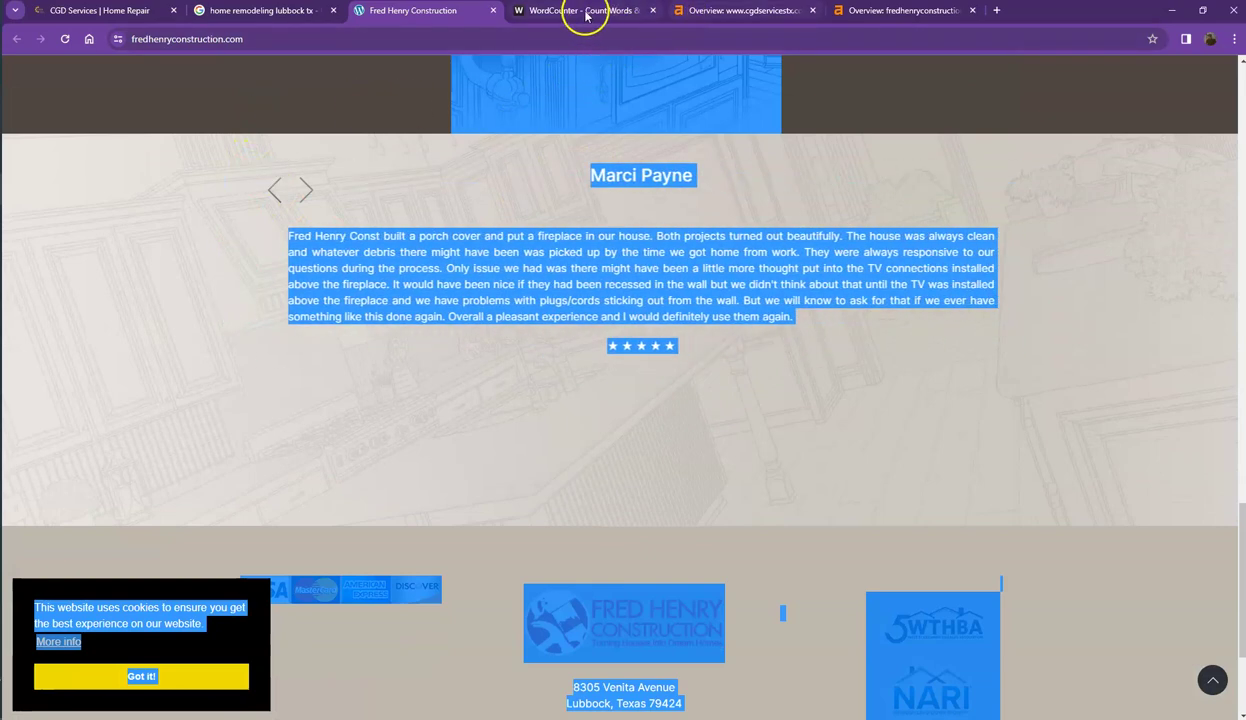
click(592, 14)
click(434, 253)
key(ctrl+a)
key(ctrl+v)
scroll(434, 267, up, 20)
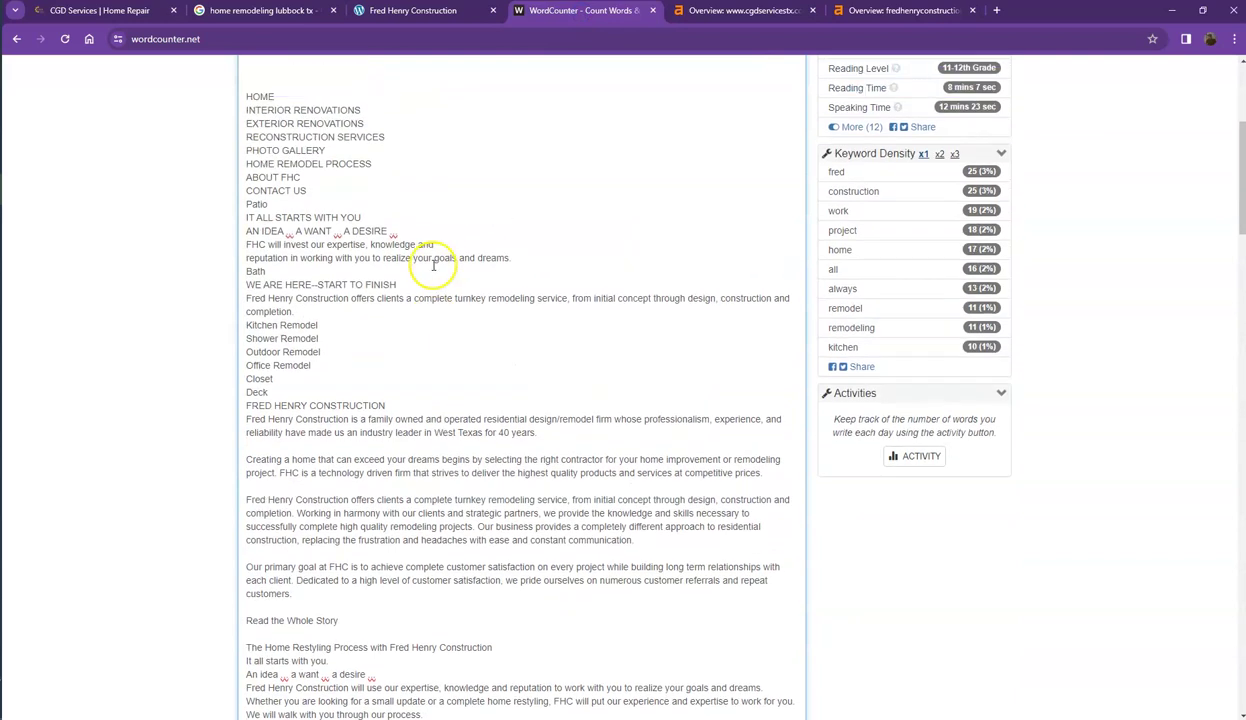
scroll(433, 265, up, 4)
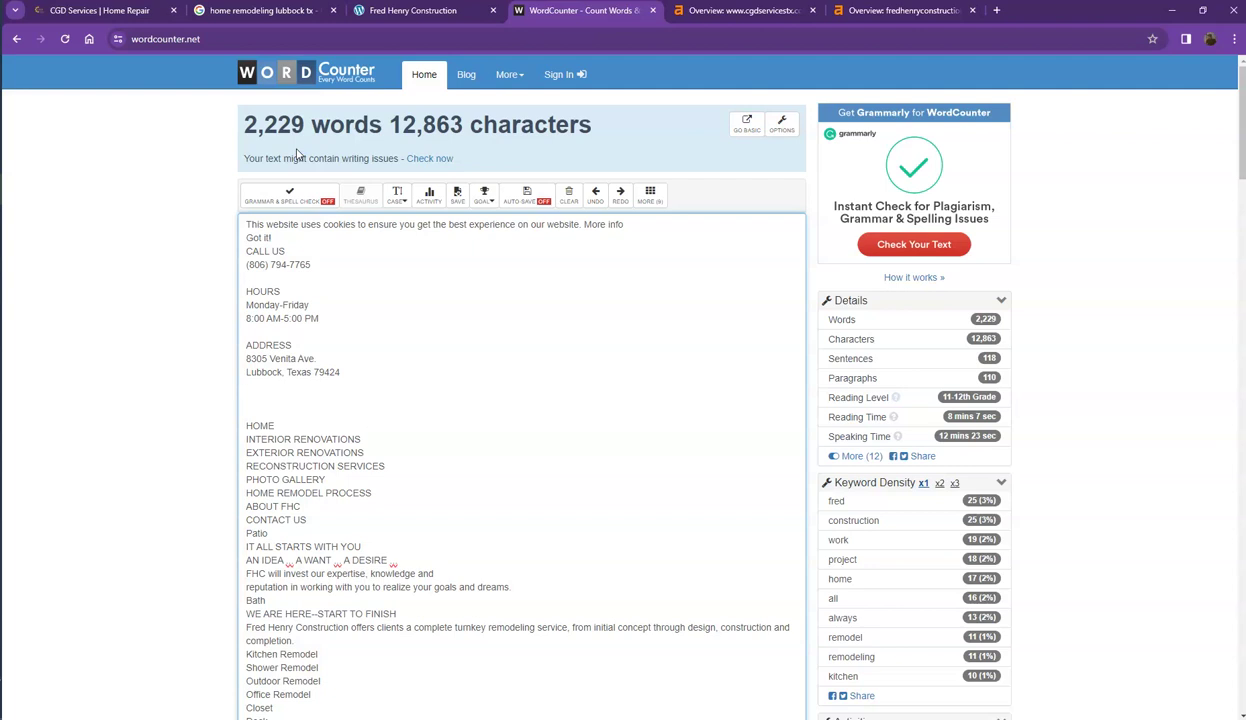
click(700, 11)
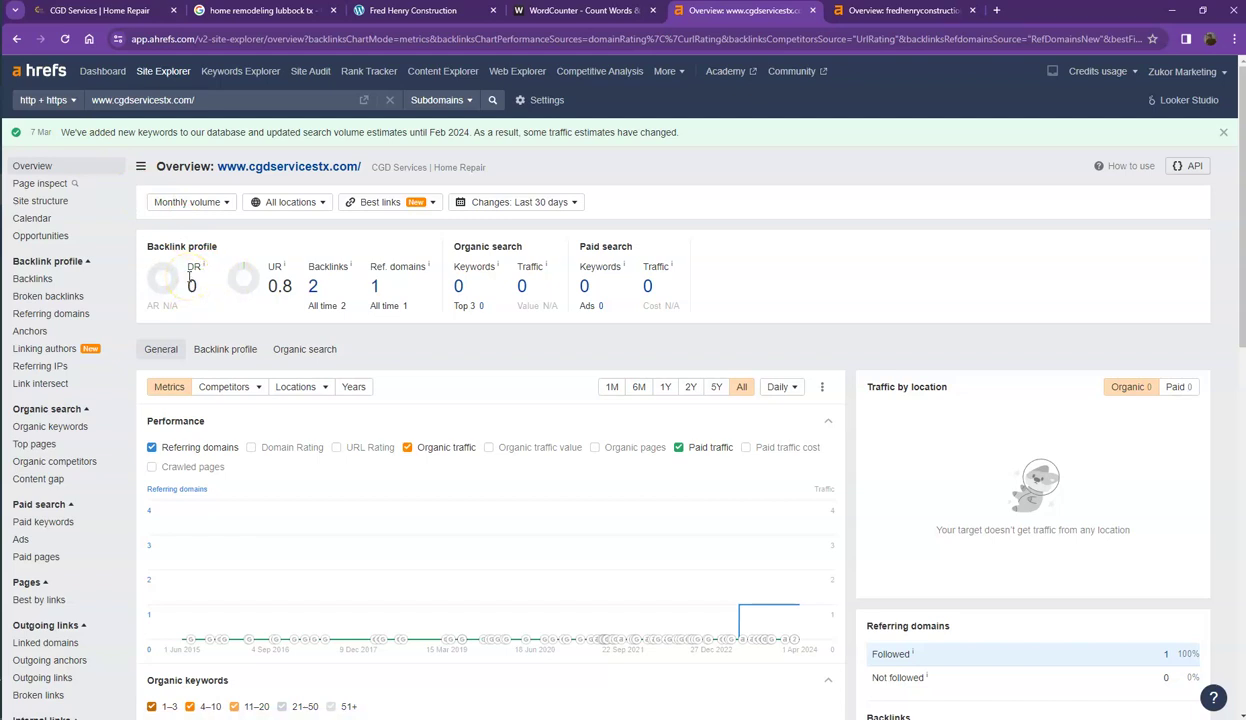
click(268, 280)
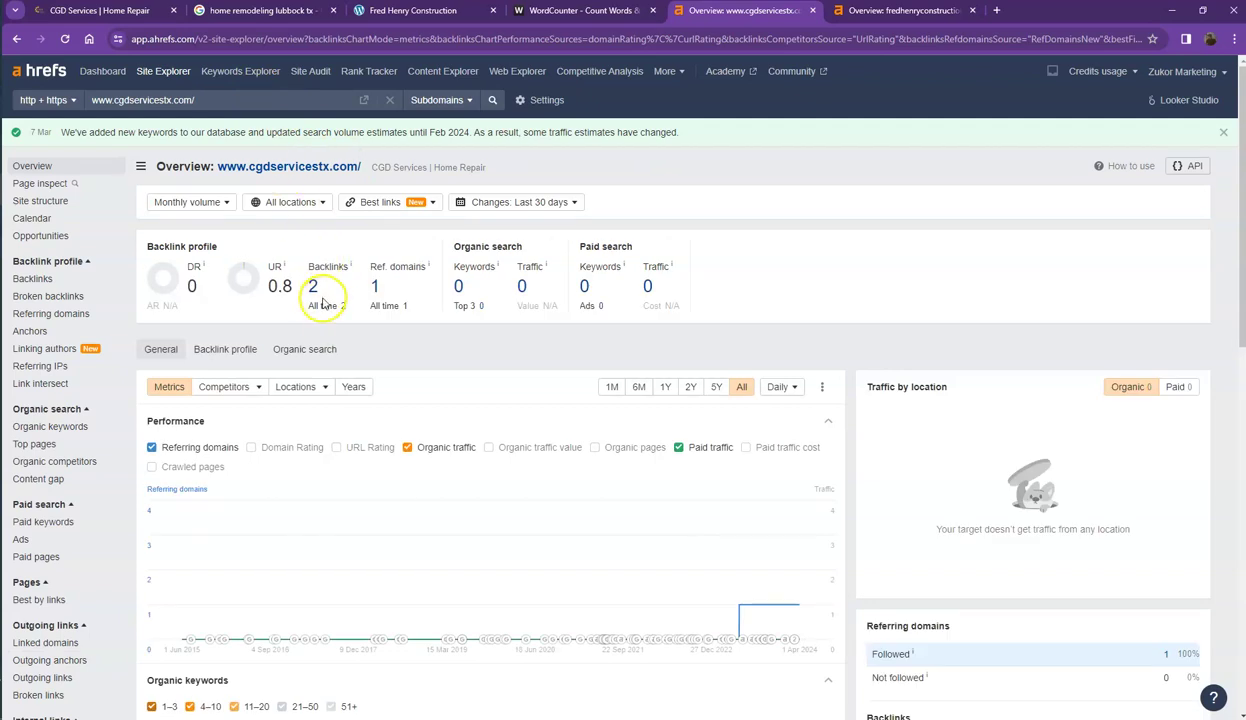
click(850, 11)
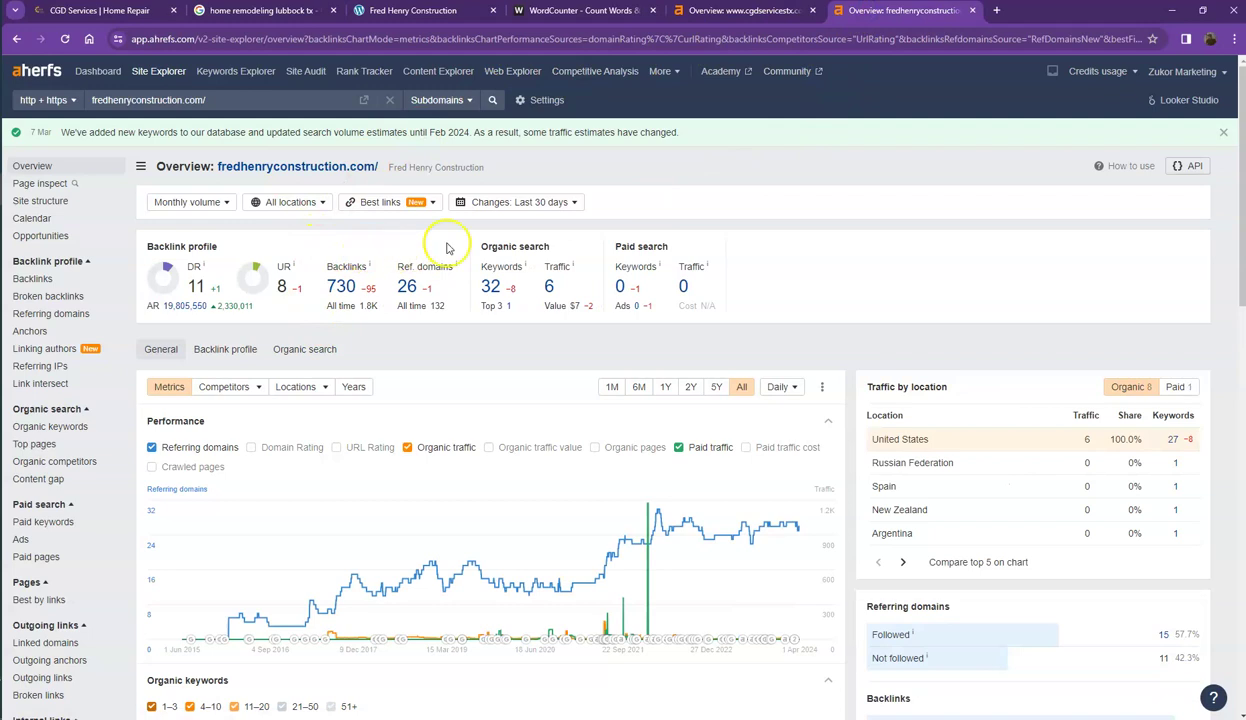
click(727, 12)
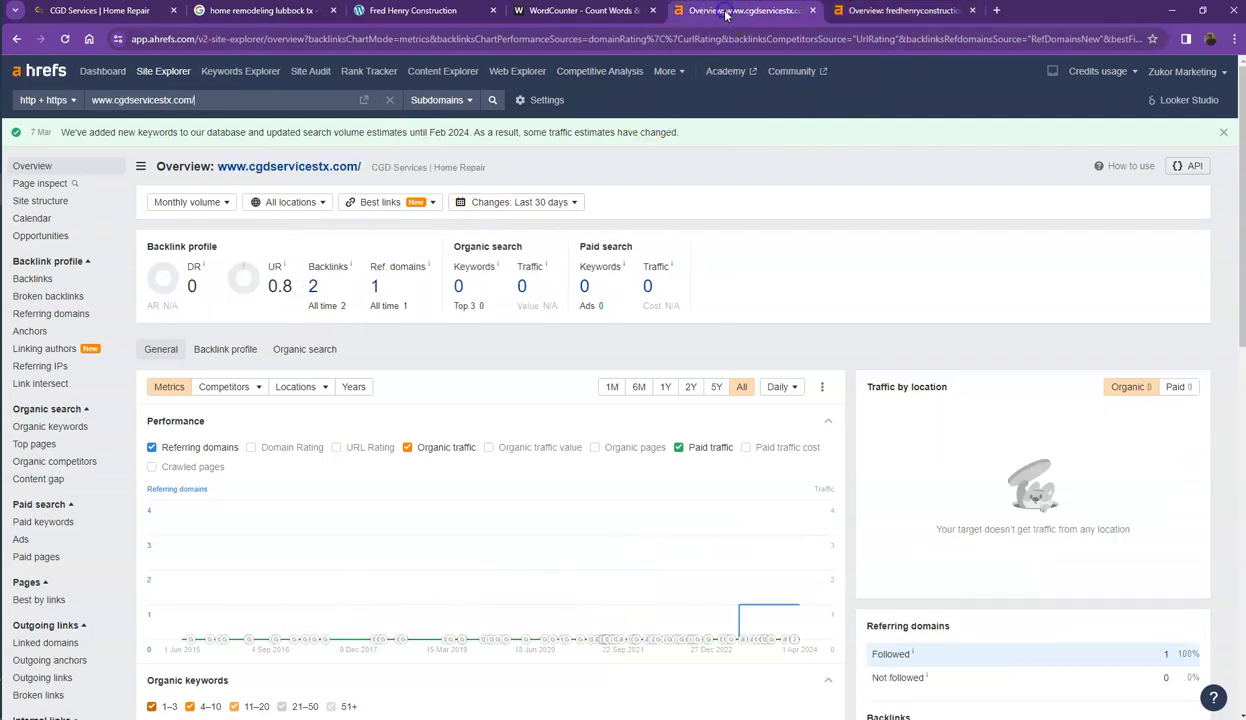
click(876, 12)
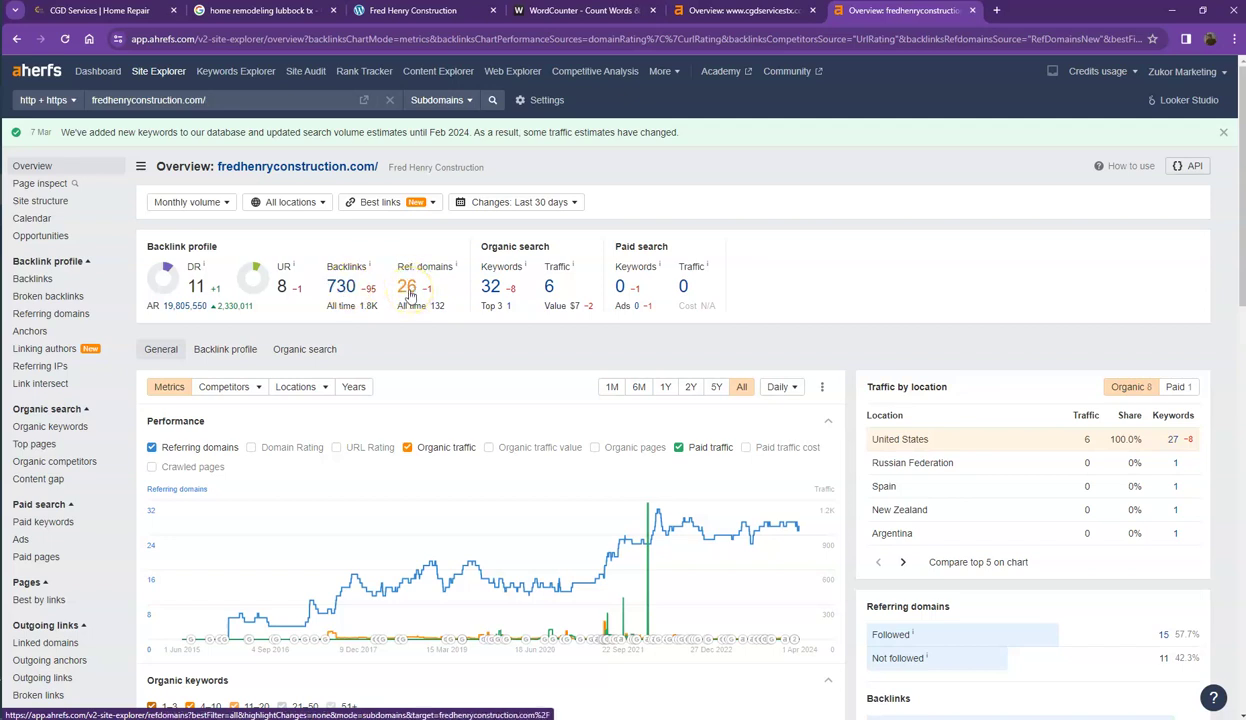
click(404, 290)
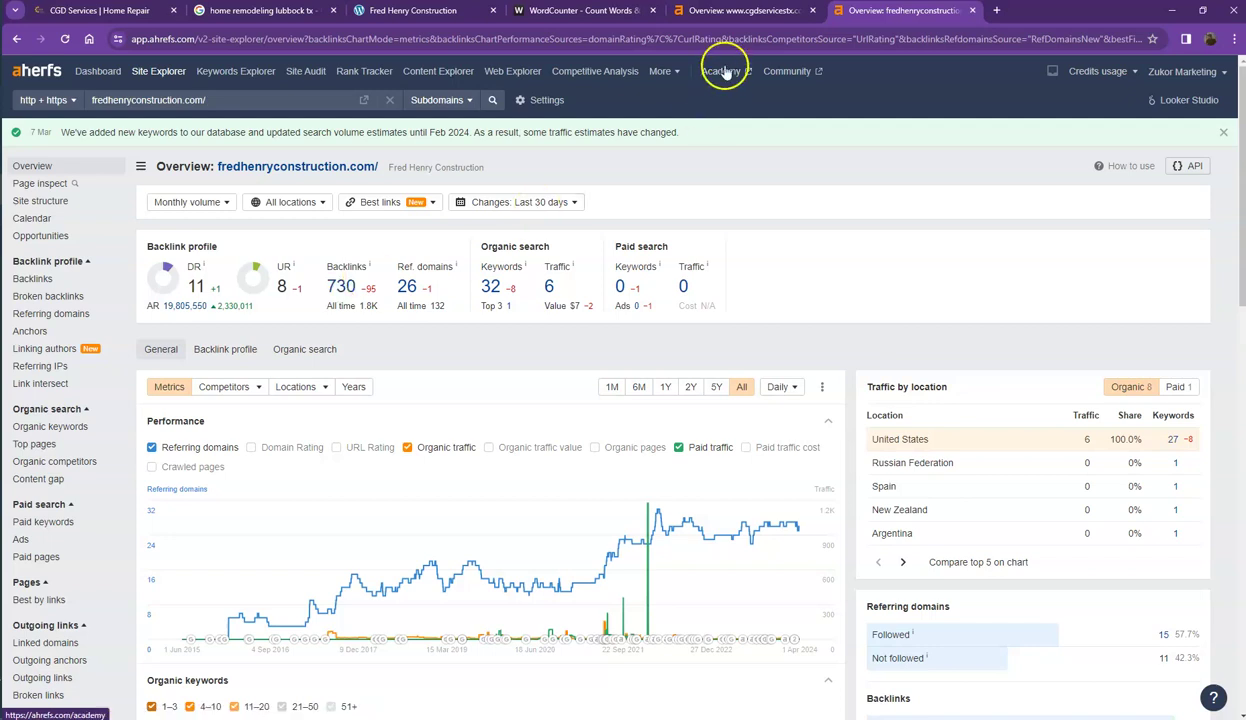
click(729, 14)
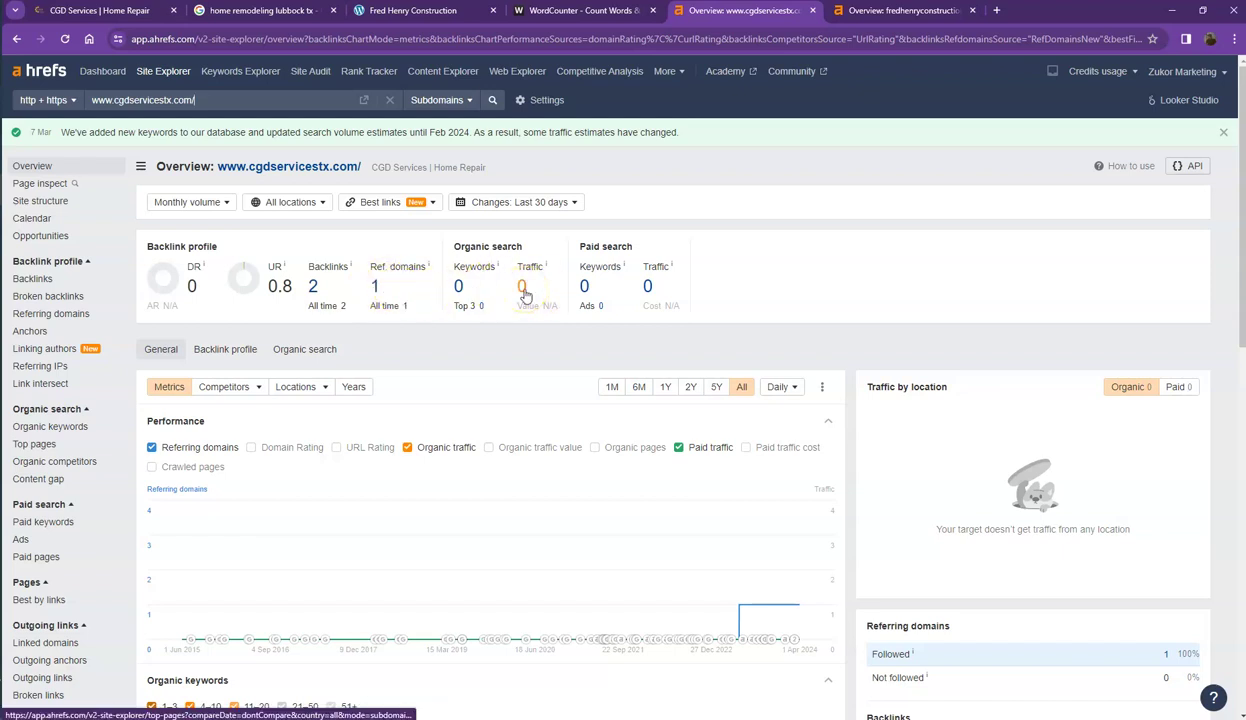
Open the referring domains and organic keywords reports of fredhenryconstruction.com in separate new tabs
click(875, 12)
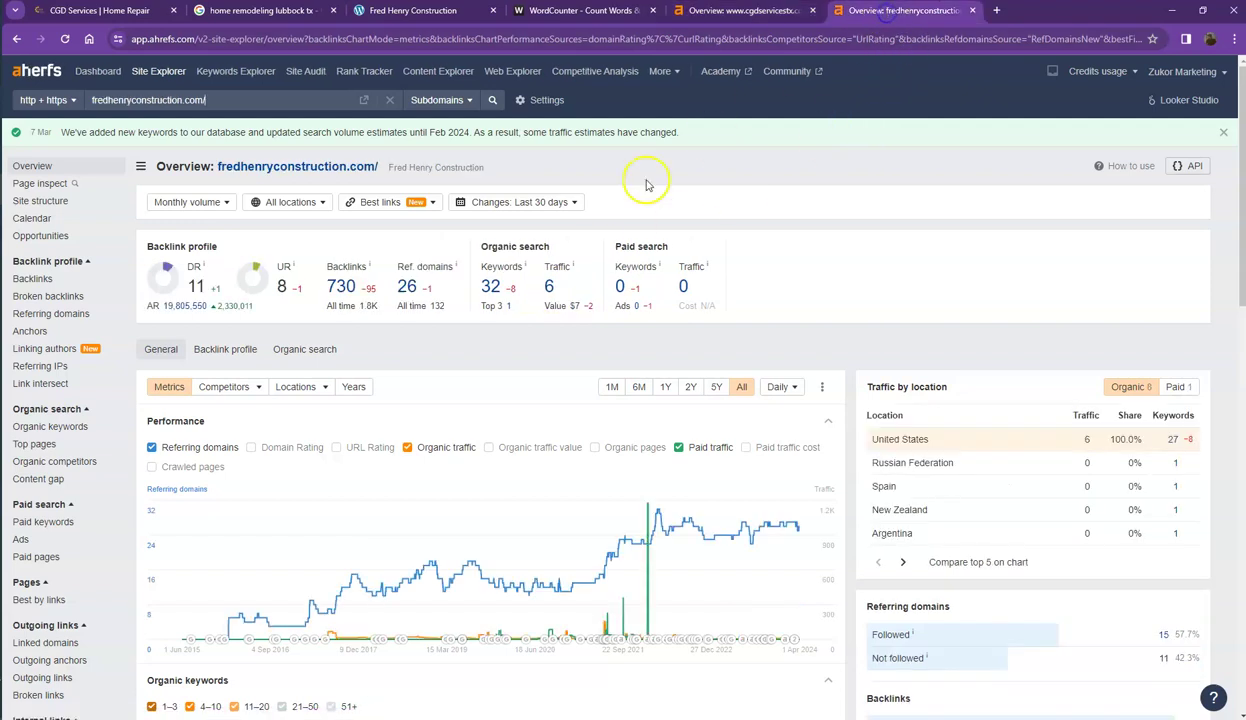
right_click(410, 287)
click(463, 300)
right_click(494, 289)
click(505, 292)
Examine the full list of referring domains linking to fredhenryconstruction.com
click(892, 12)
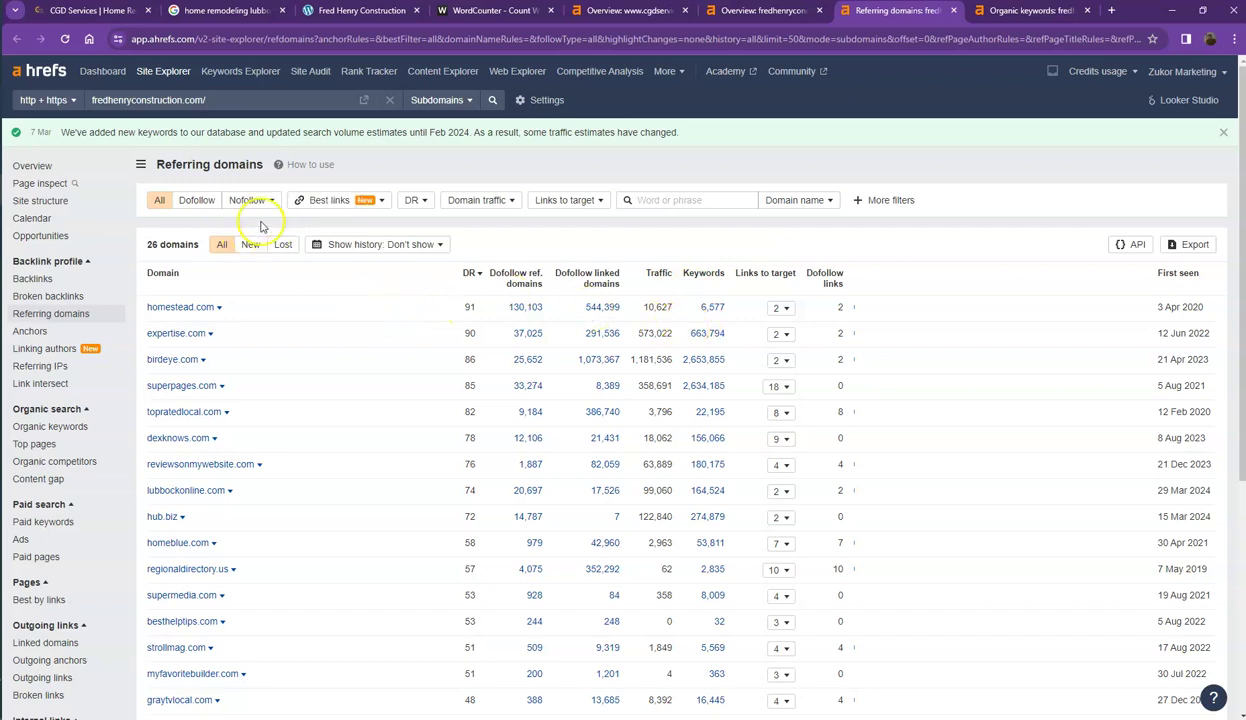
scroll(245, 245, down, 5)
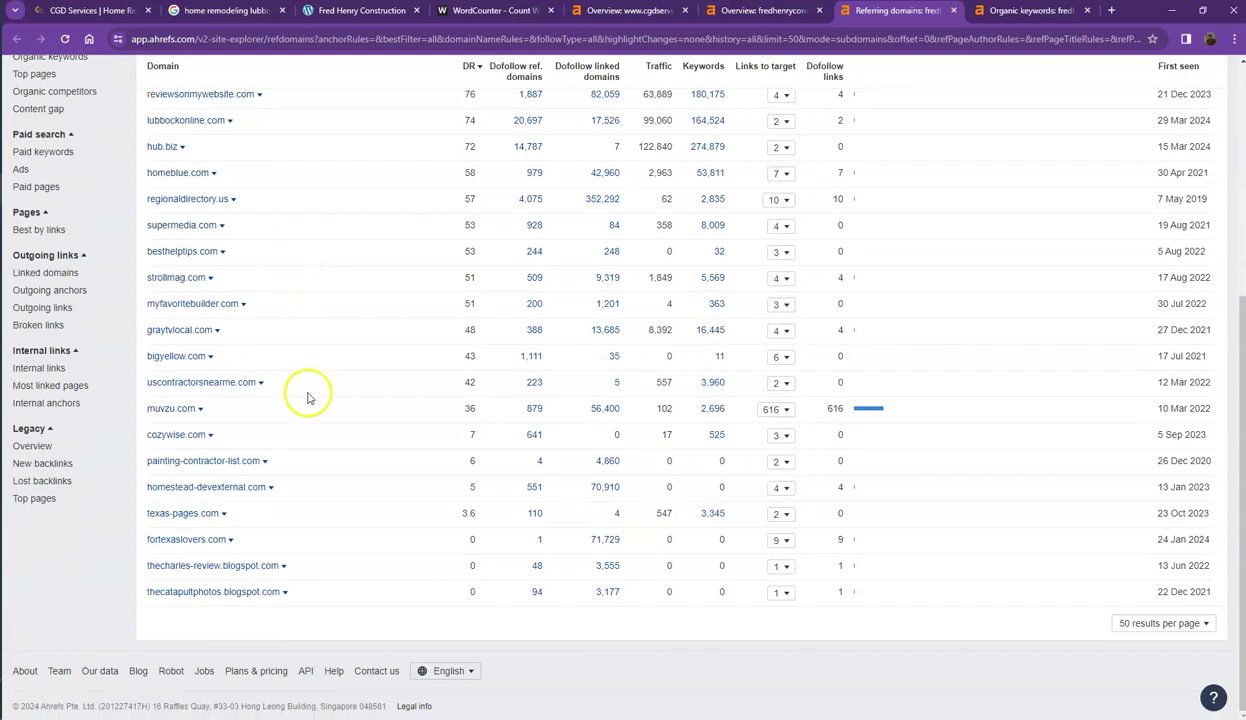
scroll(310, 439, up, 3)
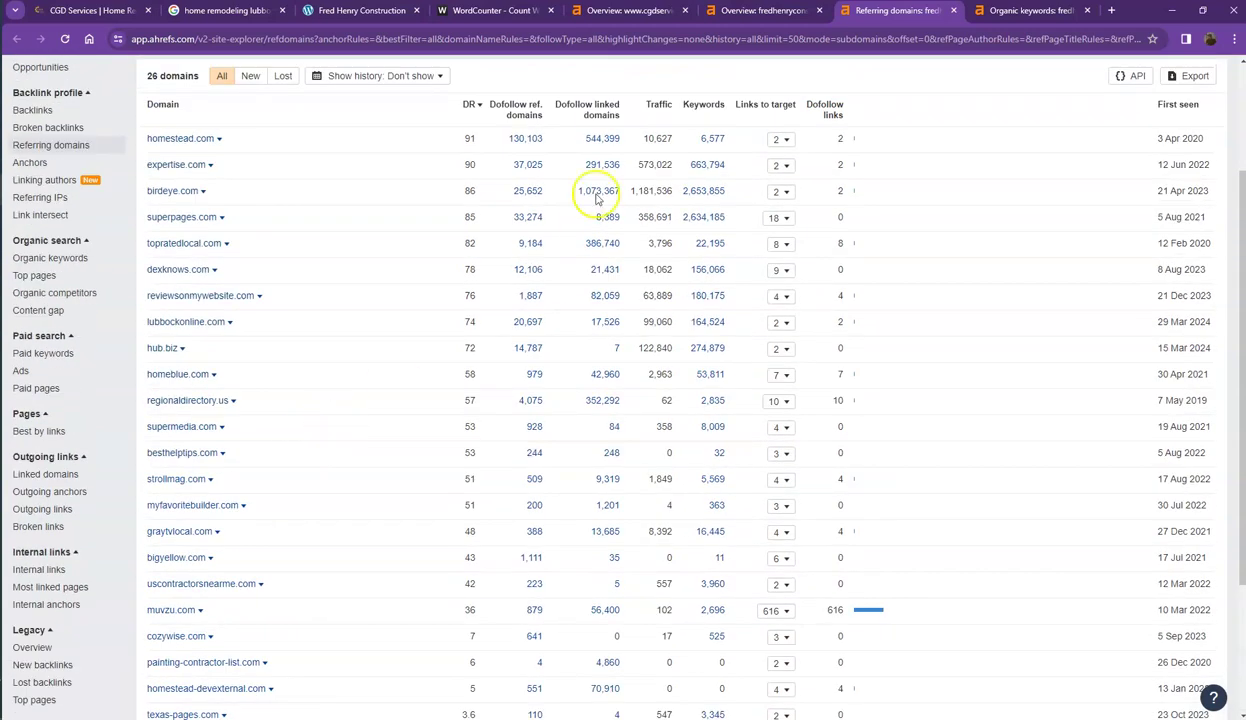
scroll(634, 328, down, 3)
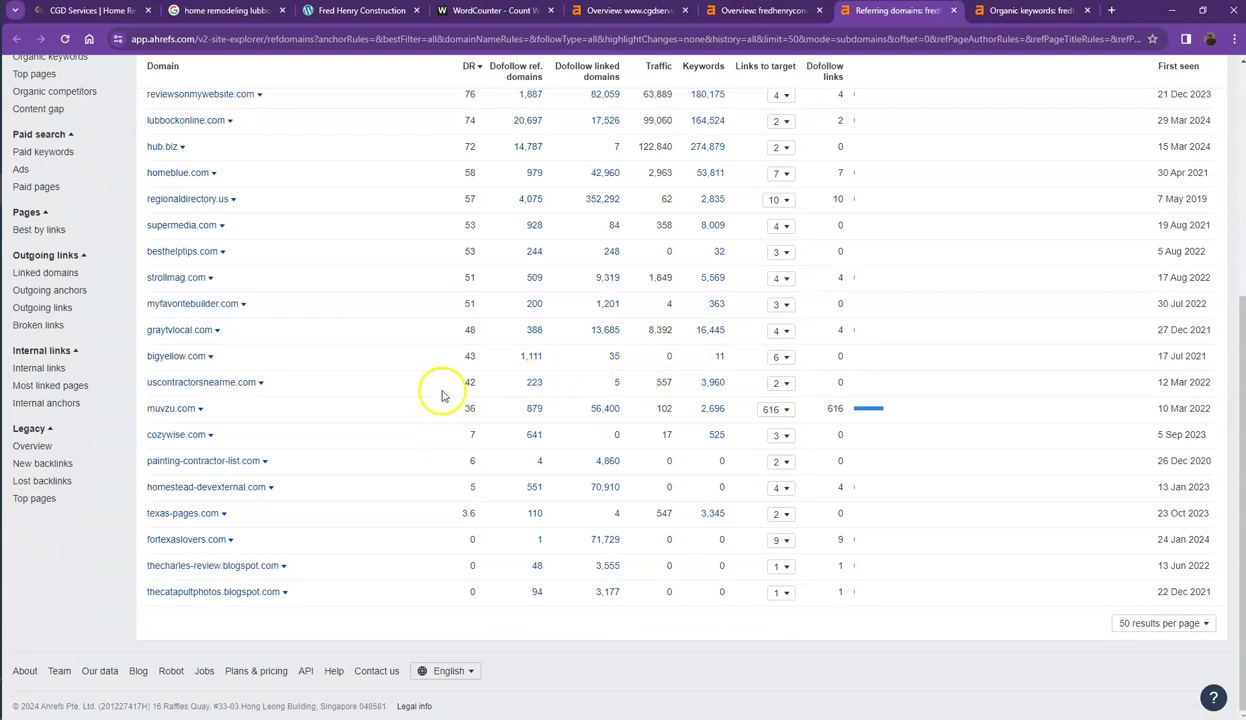
Examine the organic keywords of fredhenryconstruction.com with their search volumes and positions
click(1025, 12)
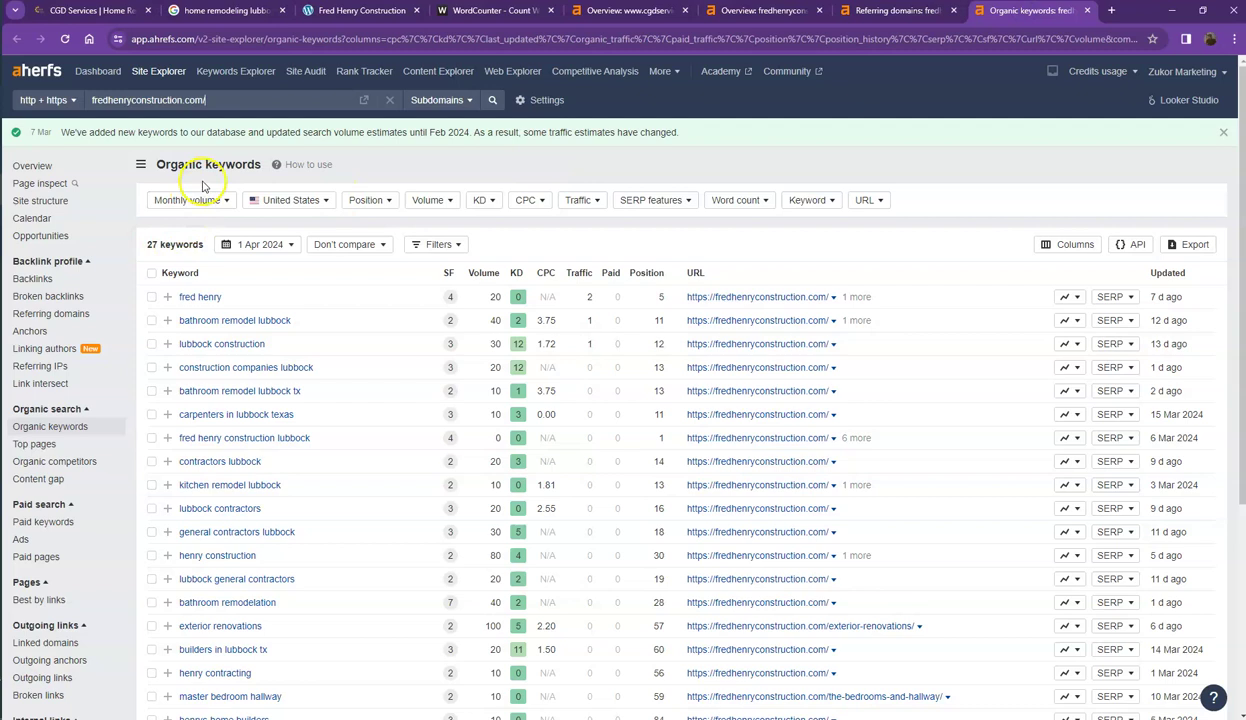
scroll(330, 345, down, 5)
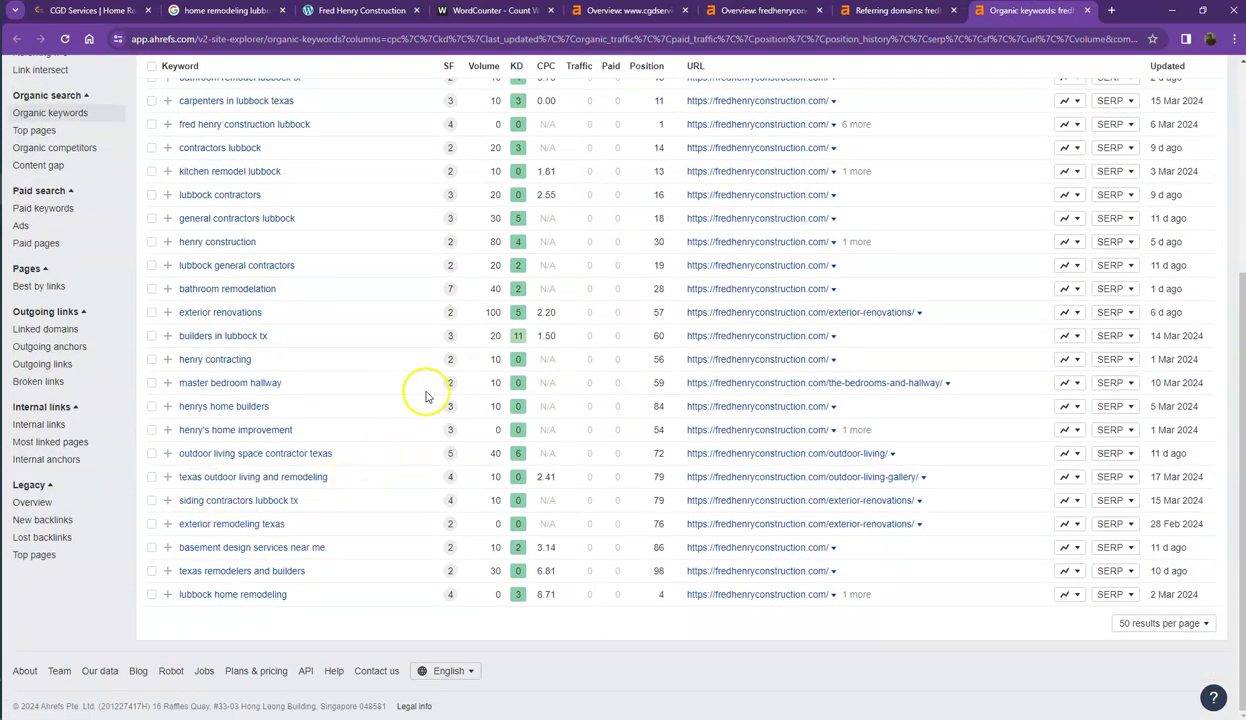
scroll(430, 393, up, 2)
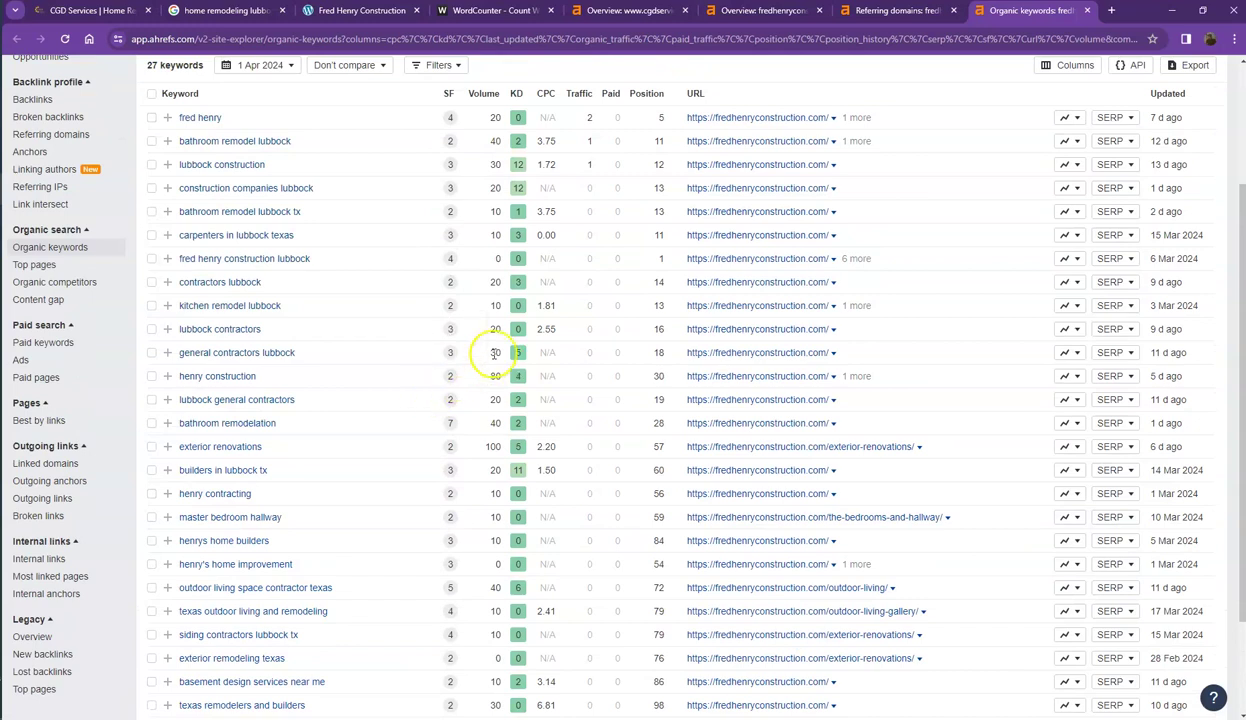
scroll(495, 352, down, 2)
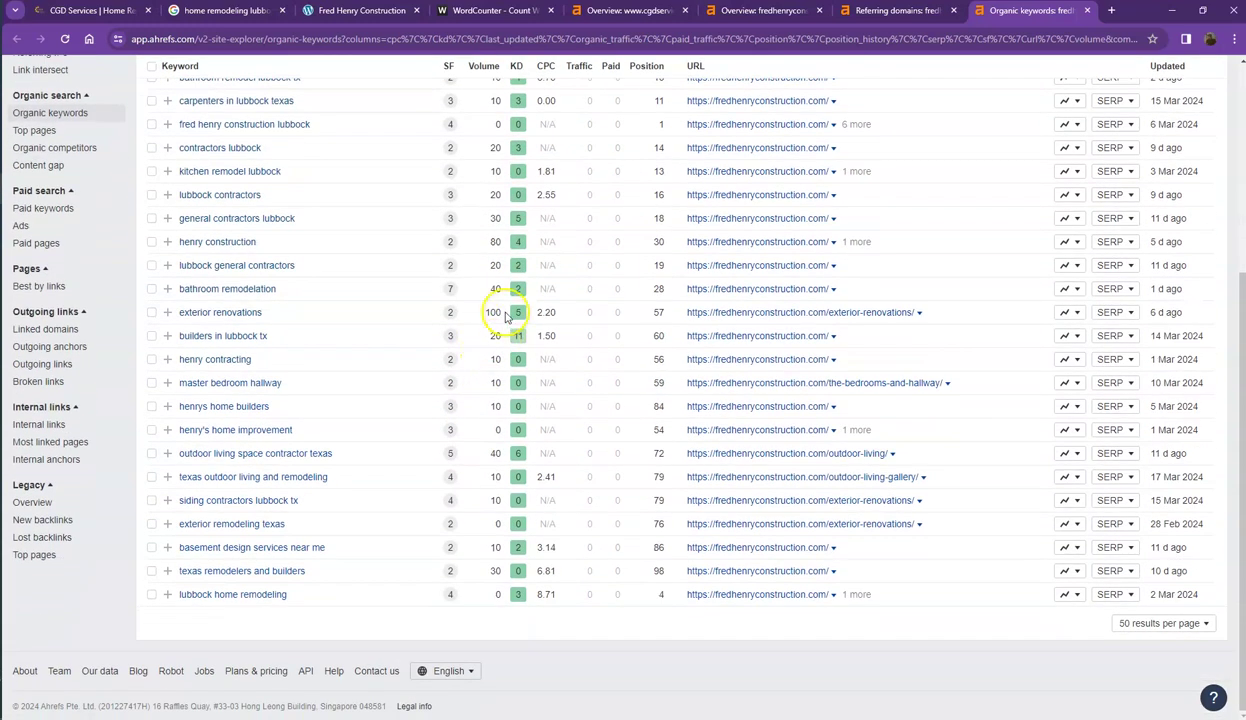
drag(505, 316, 172, 314)
click(400, 318)
drag(497, 453, 157, 457)
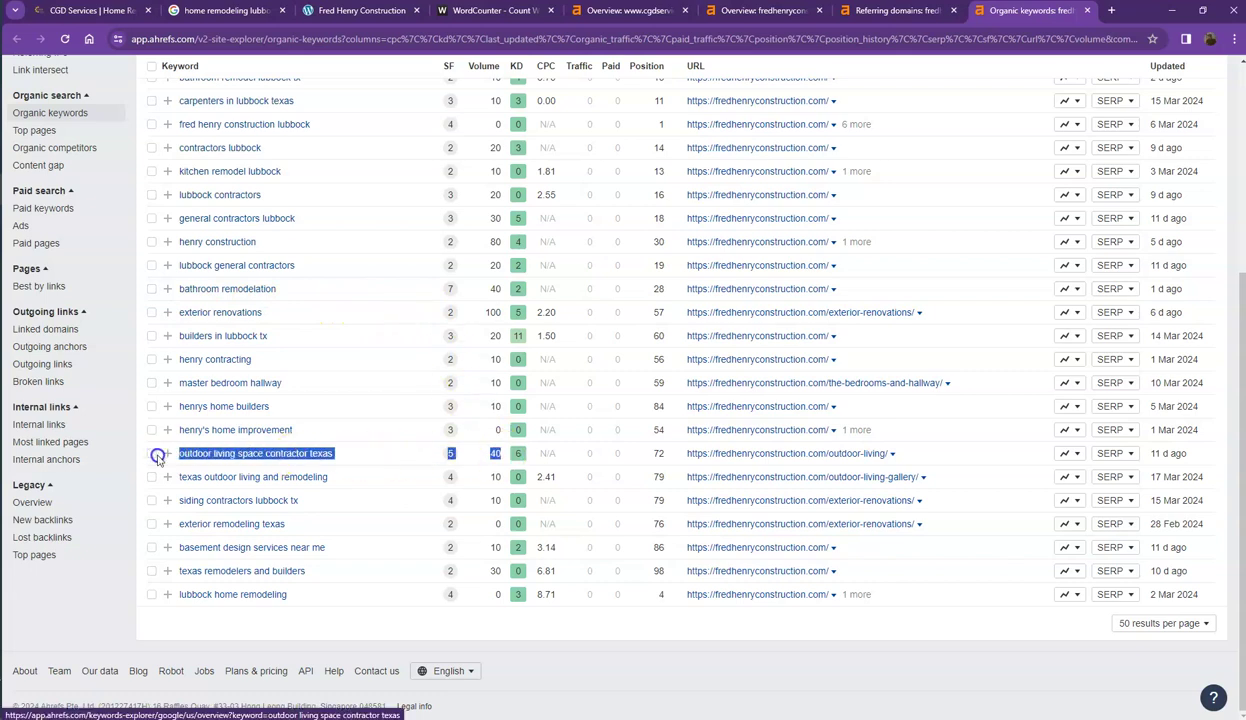
click(426, 462)
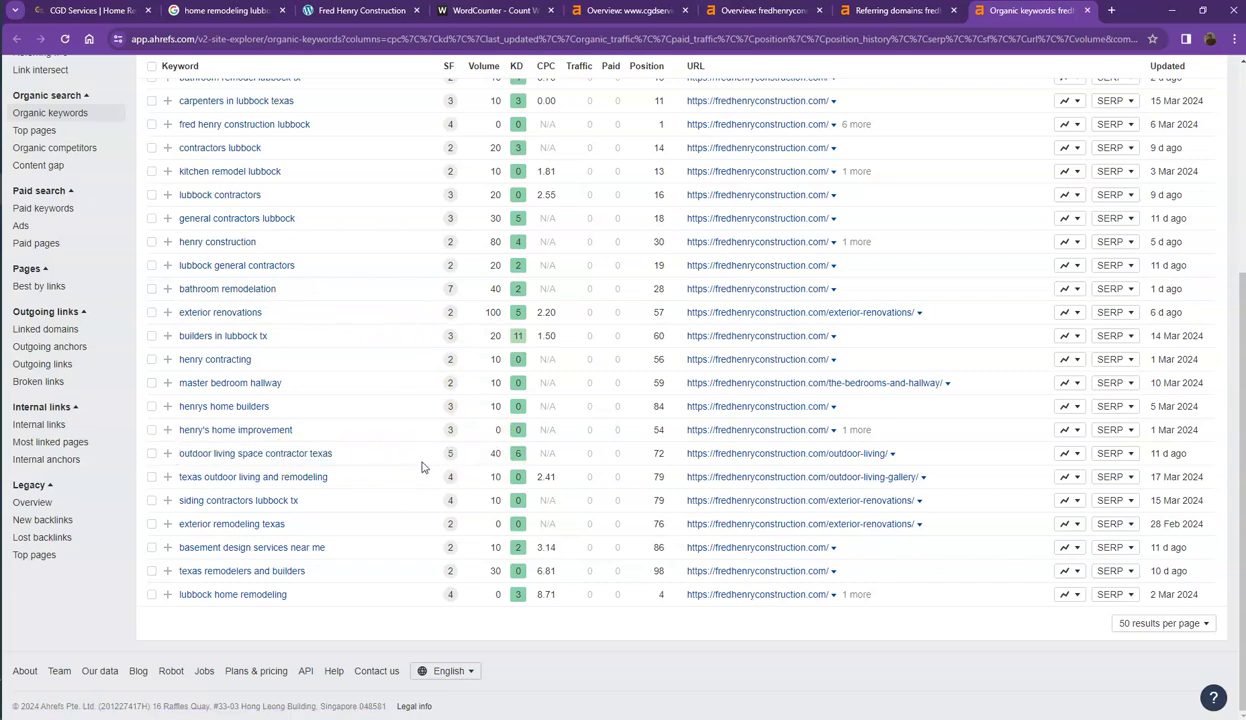
scroll(420, 468, up, 3)
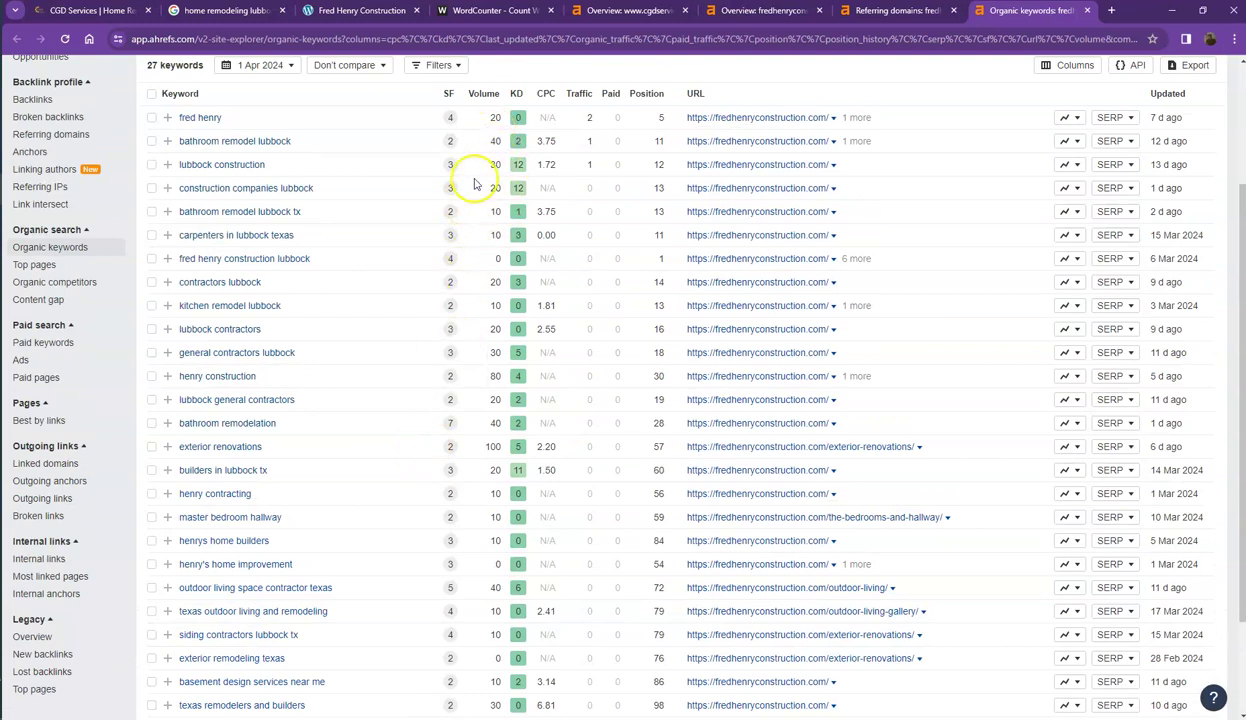
click(955, 13)
click(955, 13)
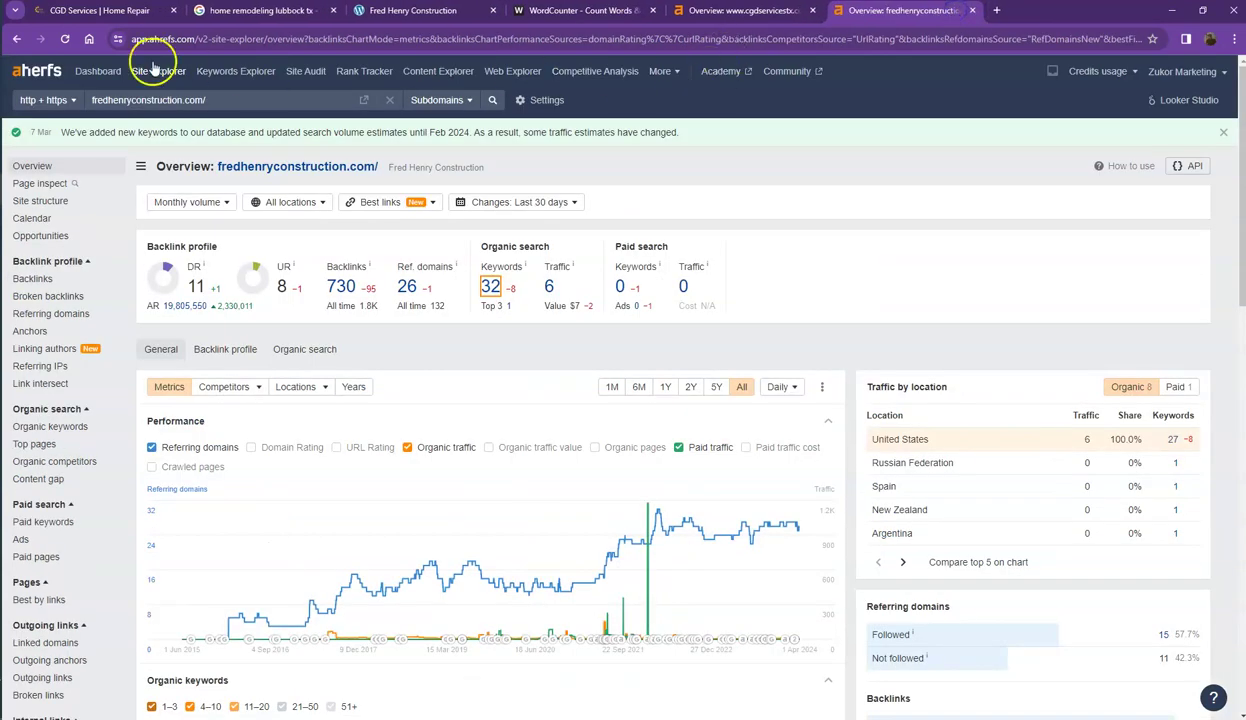
Return to the CGD Services home page and review it down to the project photo gallery above the footer
click(108, 11)
scroll(225, 372, down, 5)
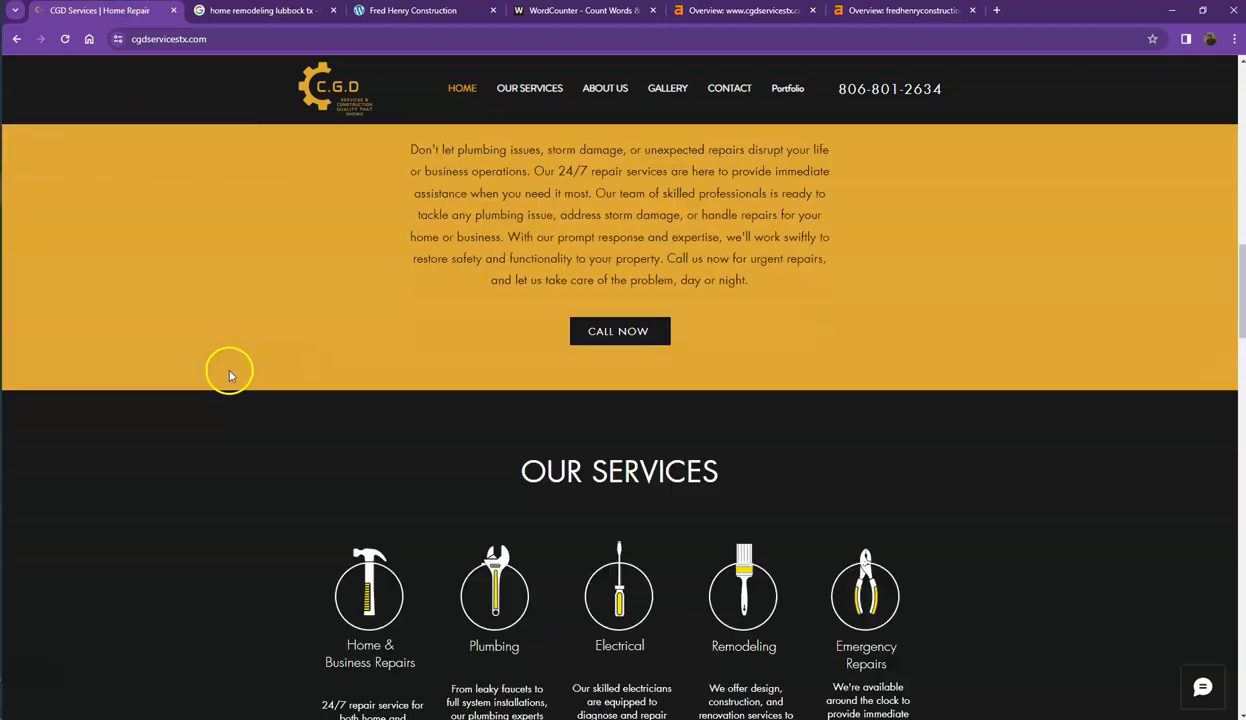
scroll(229, 375, down, 20)
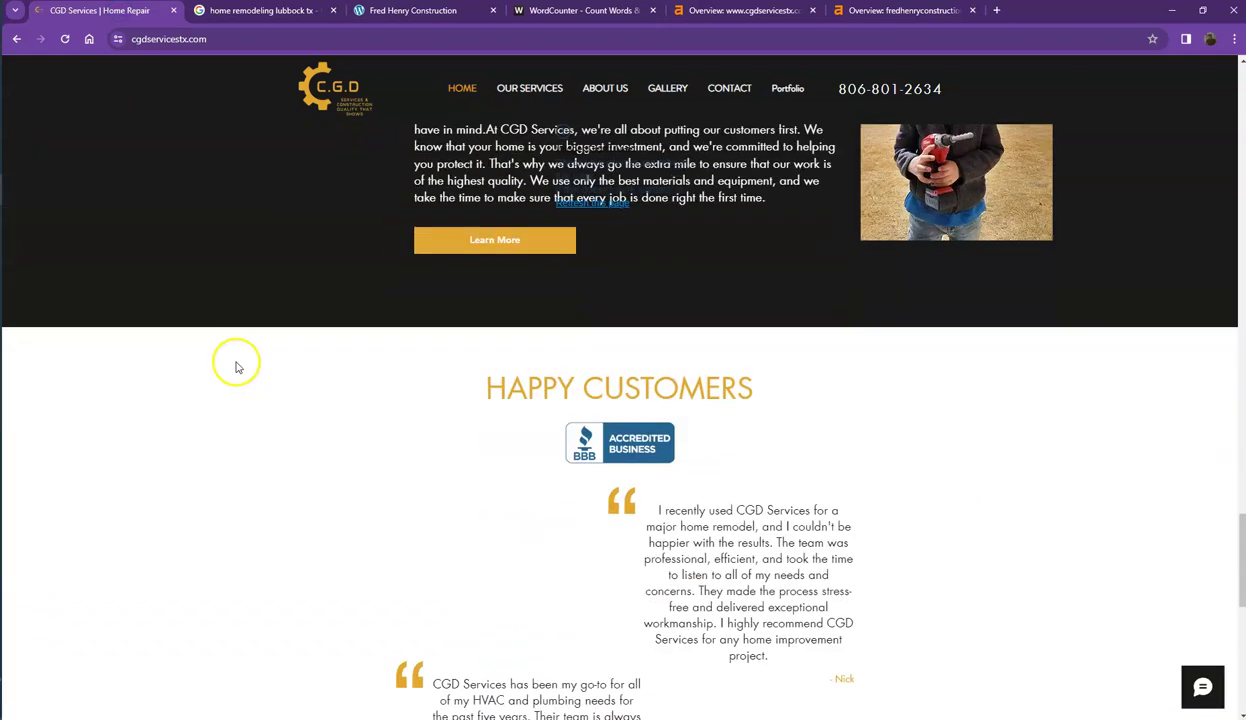
scroll(238, 364, down, 10)
click(162, 252)
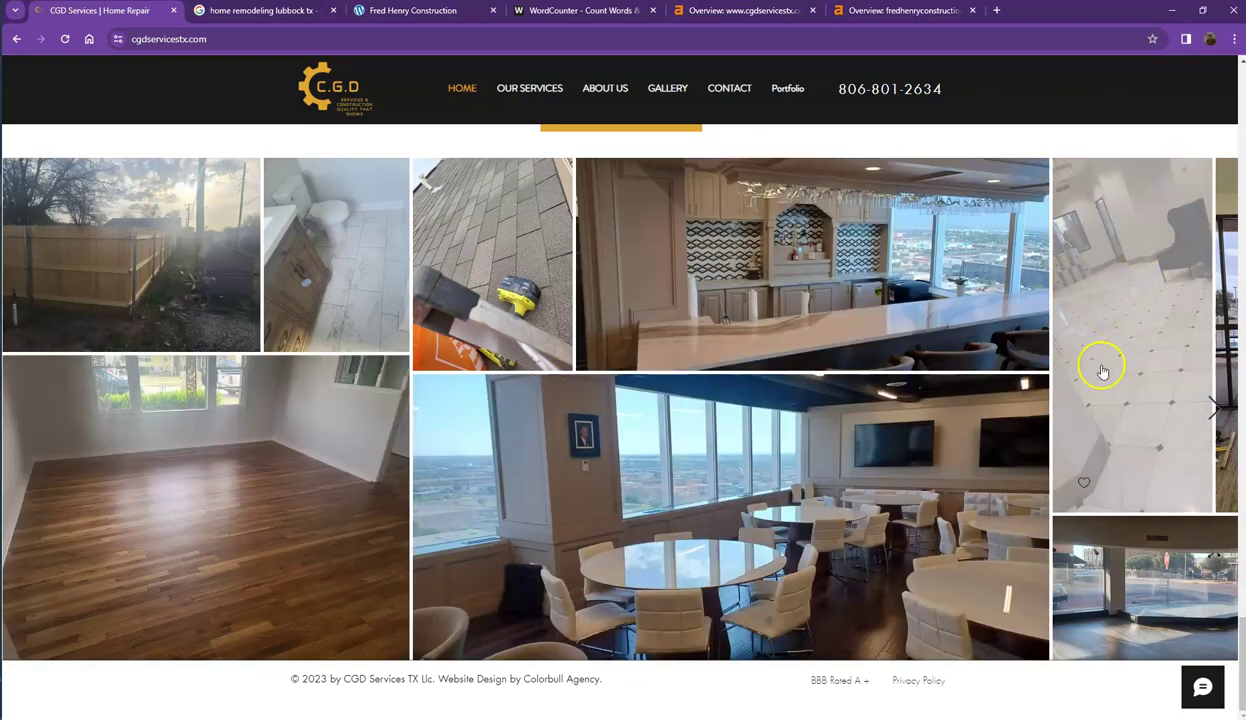
Check the file name of the Get to Know Us photo in the Save As dialog, then cancel without saving it
scroll(811, 328, up, 2)
scroll(665, 331, up, 8)
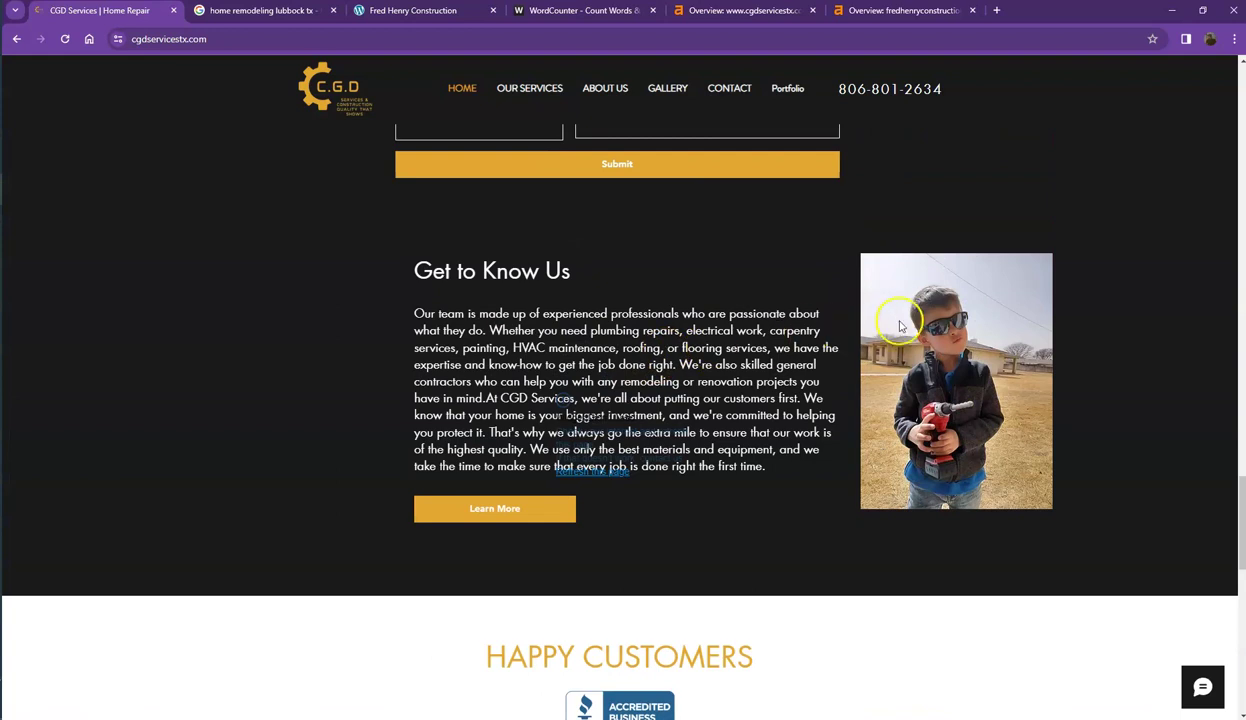
right_click(927, 317)
click(940, 342)
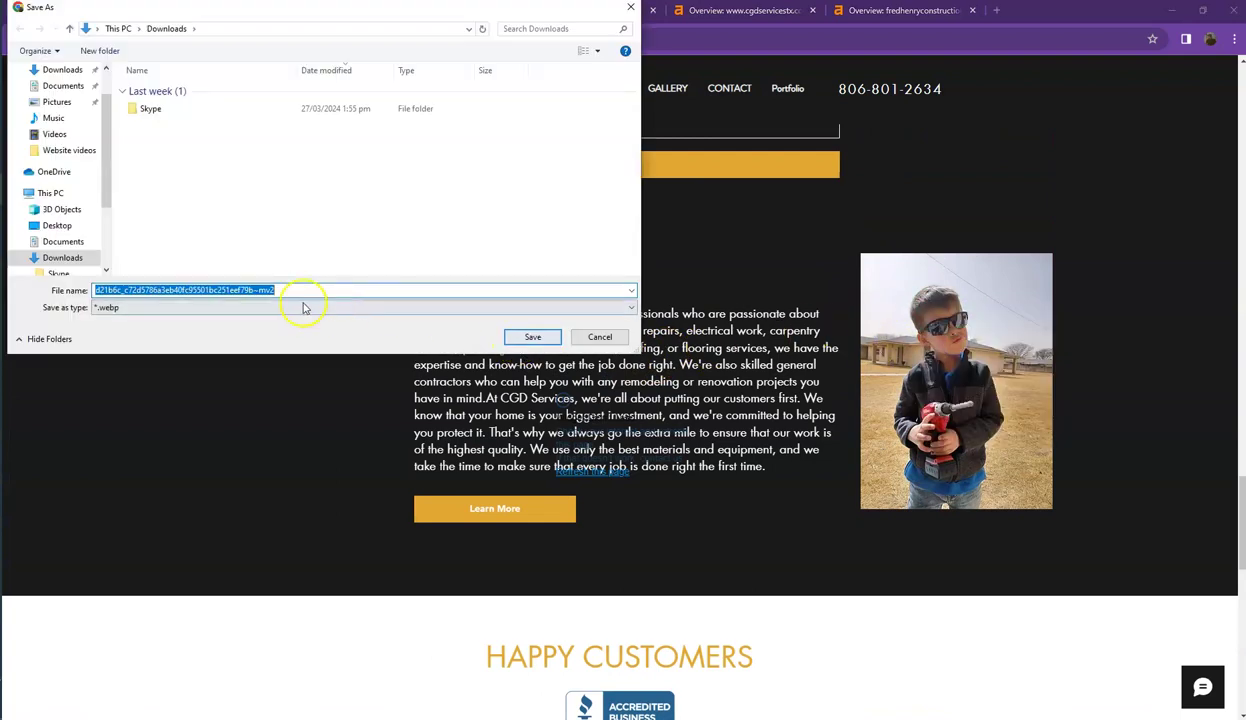
drag(292, 290, 60, 289)
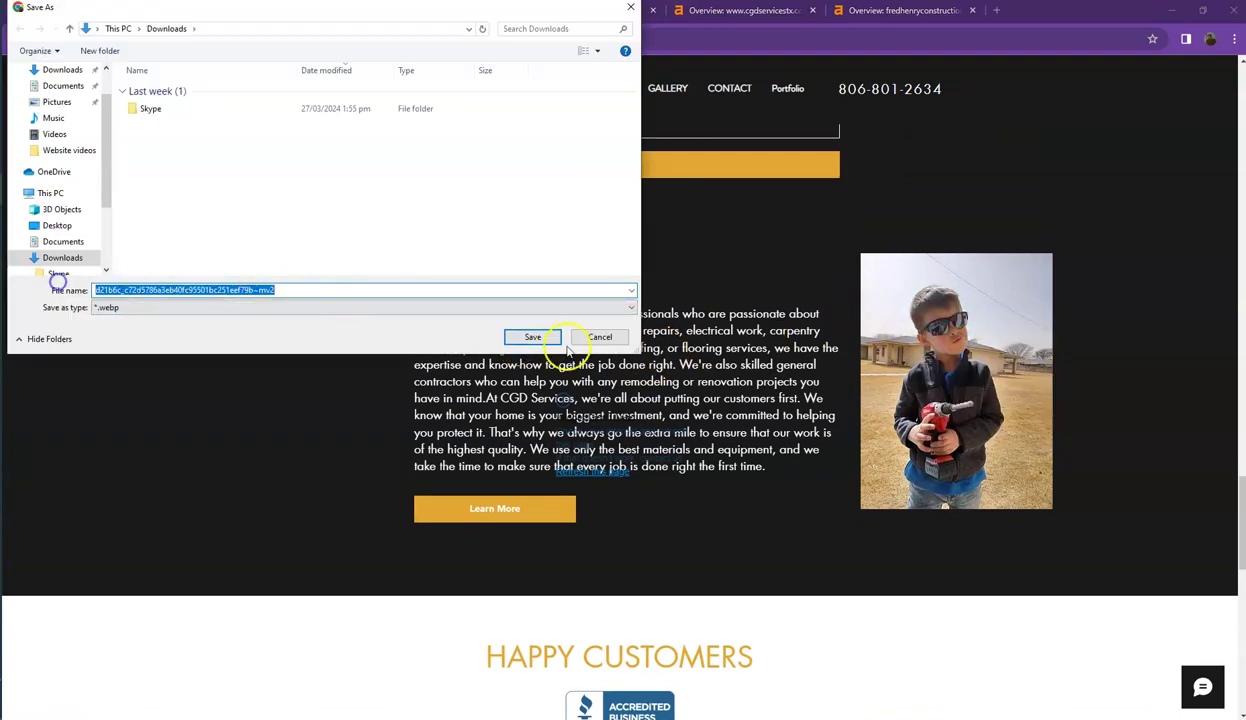
click(600, 337)
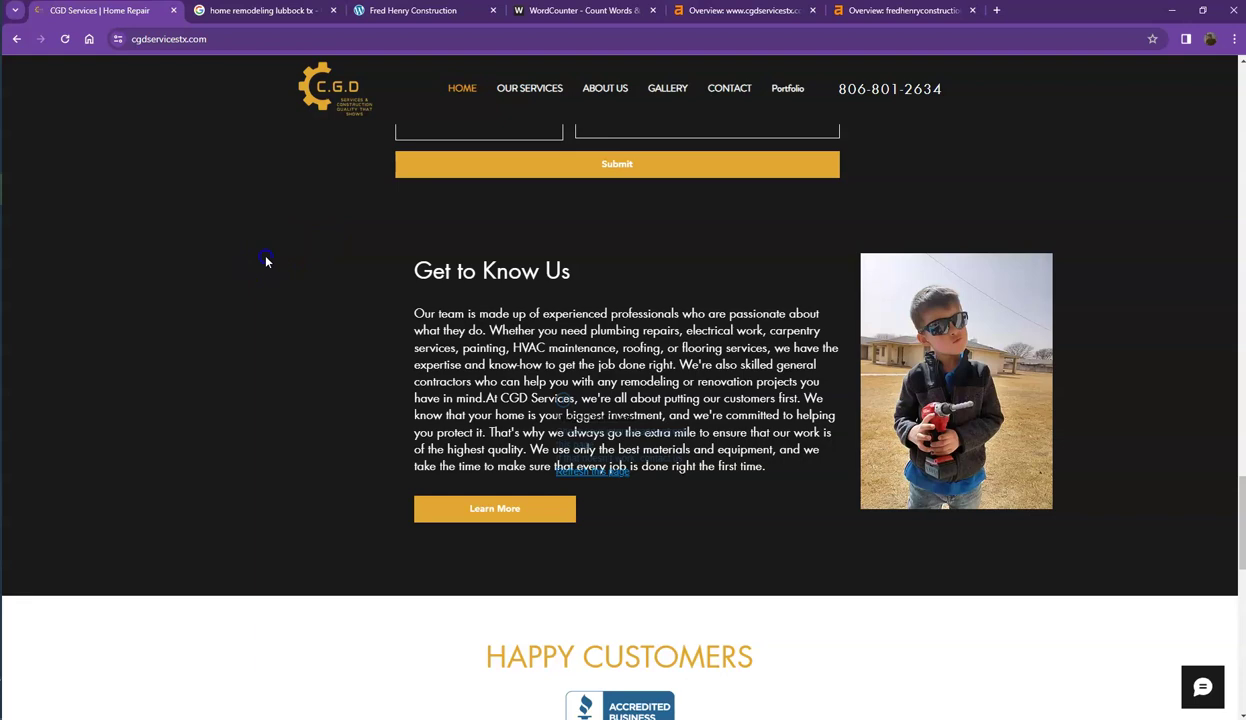
Replace the text in WordCounter with all the text of the CGD Services home page to recount its words
key(ctrl+a)
click(560, 11)
click(360, 258)
key(ctrl+a)
key(ctrl+v)
scroll(368, 290, up, 20)
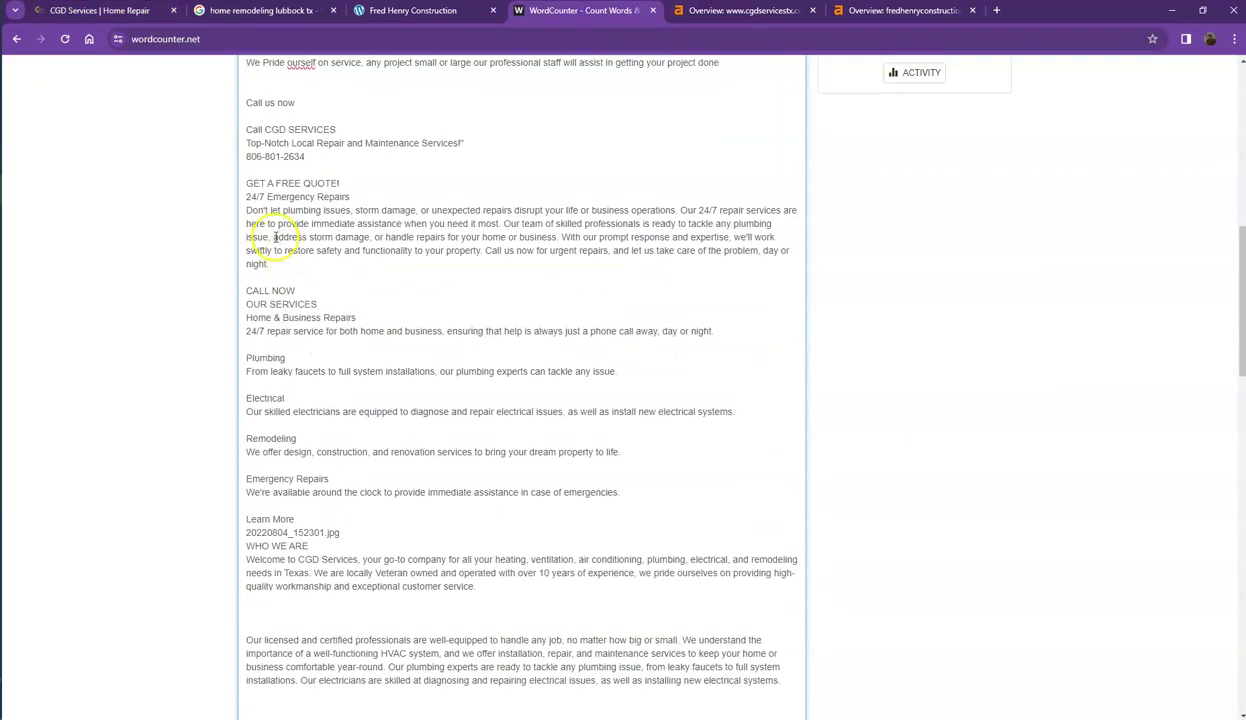
drag(246, 124, 356, 124)
click(350, 118)
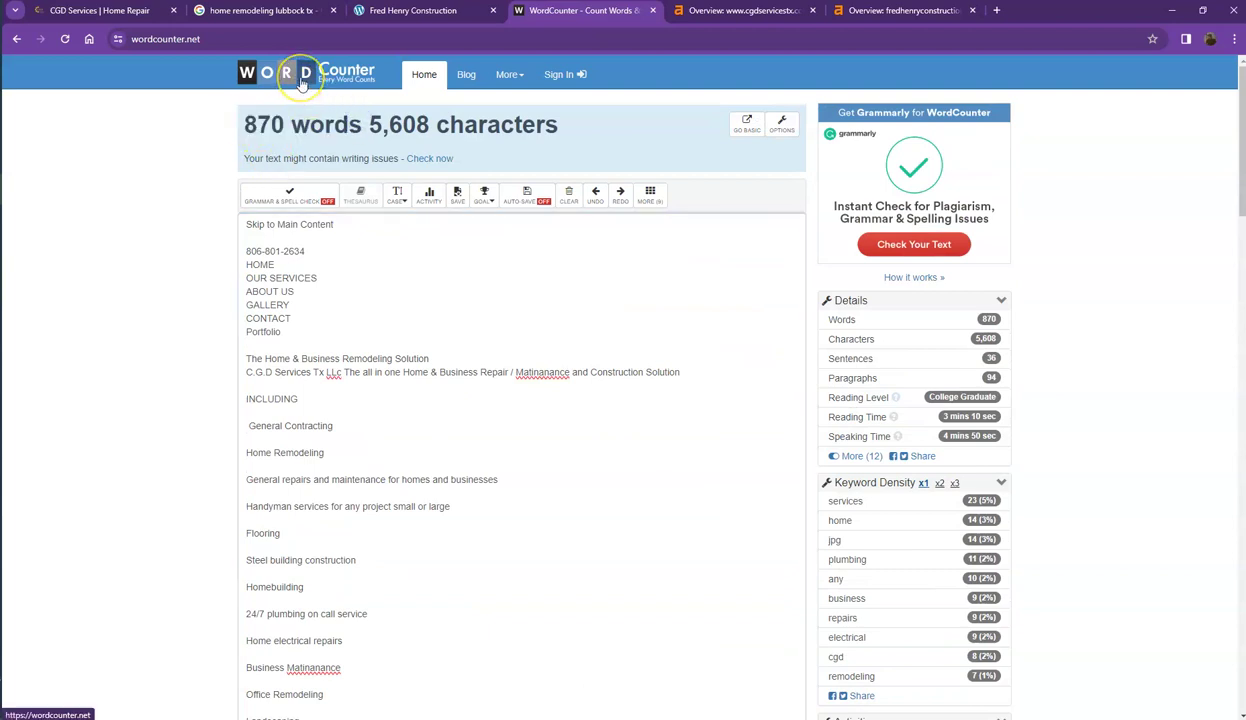
Examine the Google results for "home remodeling lubbock tx", highlighting the Angie's List, Expertise.com and Yelp directory listings and checking the business listings
click(270, 14)
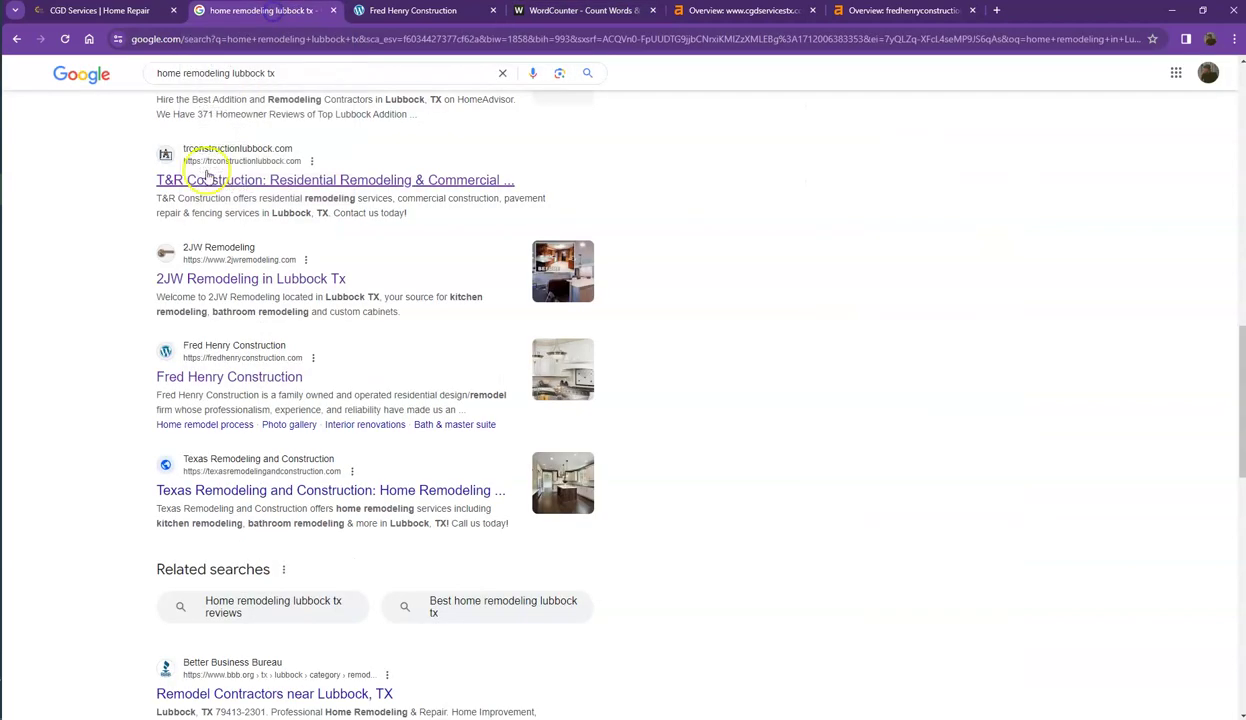
scroll(210, 200, up, 5)
scroll(240, 287, up, 4)
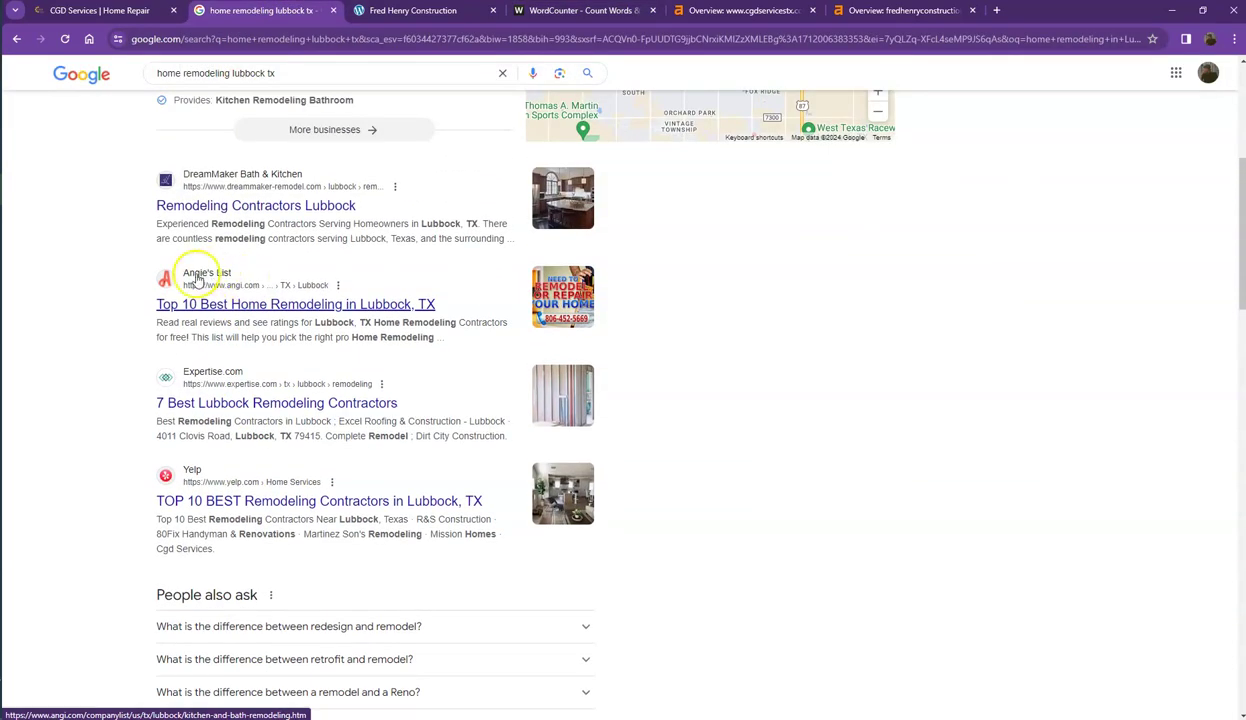
drag(130, 253, 453, 514)
scroll(341, 492, down, 2)
drag(124, 526, 501, 623)
click(80, 383)
scroll(128, 378, up, 5)
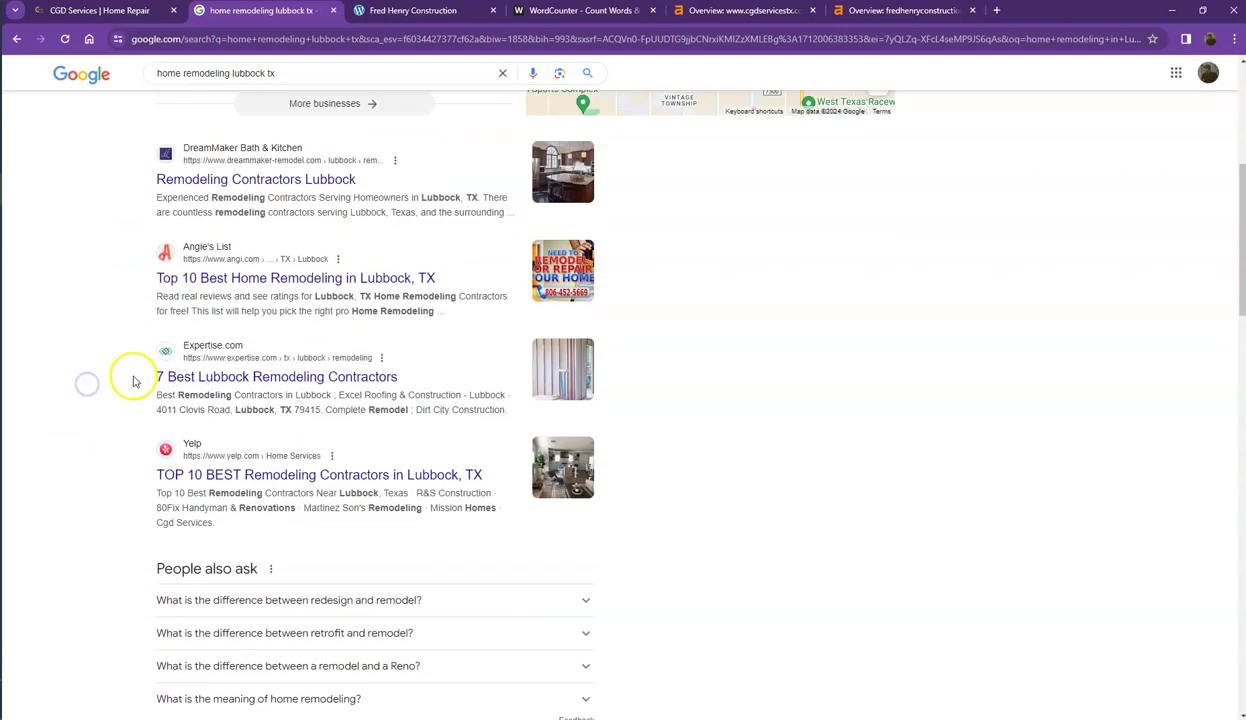
scroll(134, 380, up, 2)
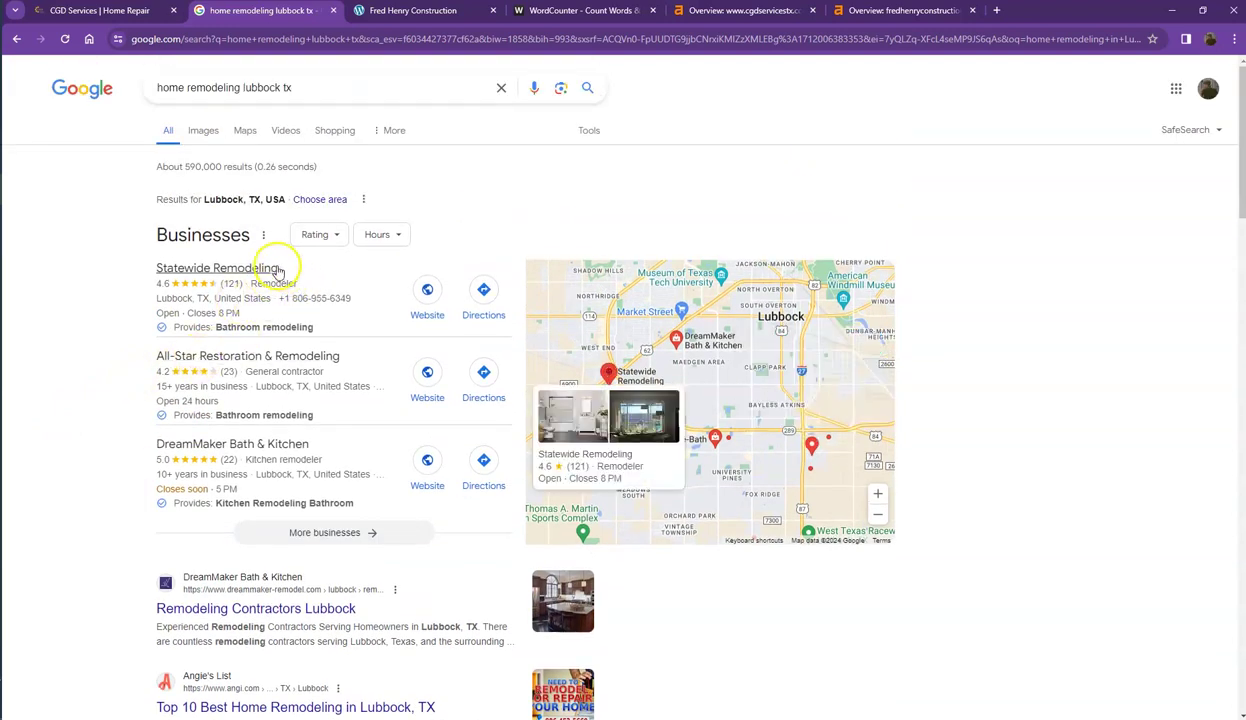
Return to the CGD Services home page, clear the text selection and review it from the quote form up to the list of included services
click(113, 14)
click(180, 237)
scroll(305, 312, up, 15)
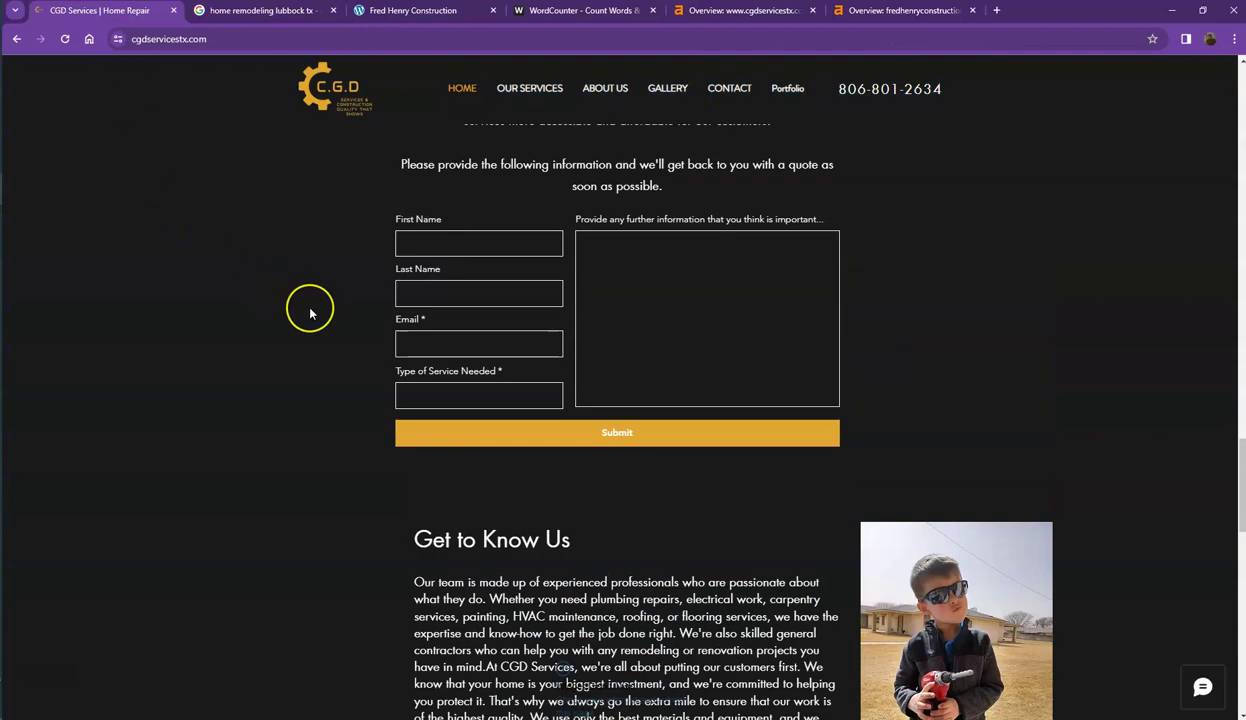
scroll(305, 305, up, 4)
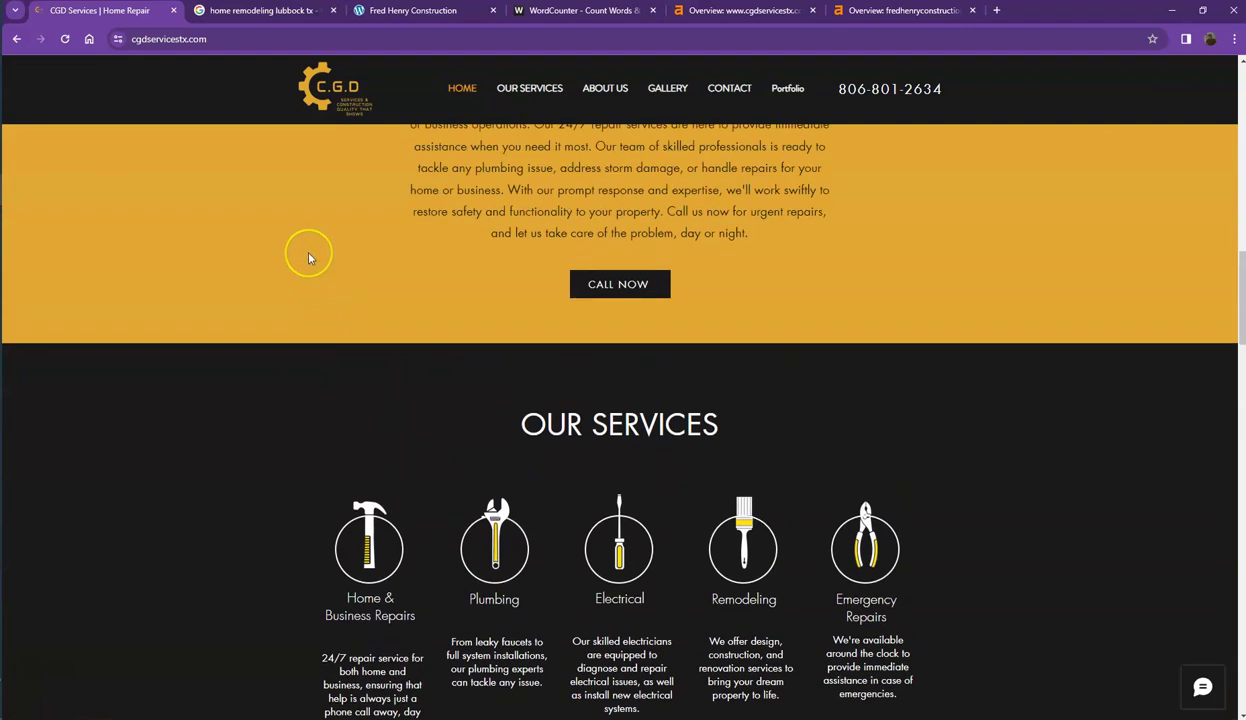
scroll(230, 305, up, 6)
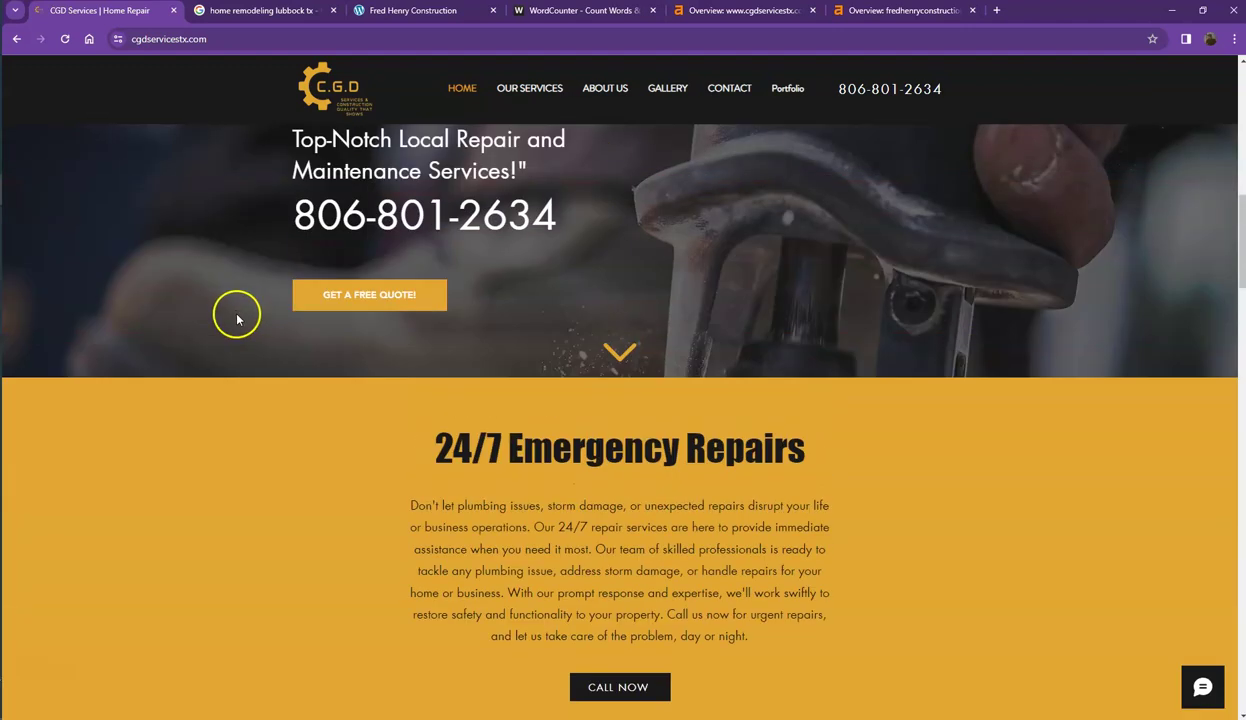
scroll(250, 325, up, 3)
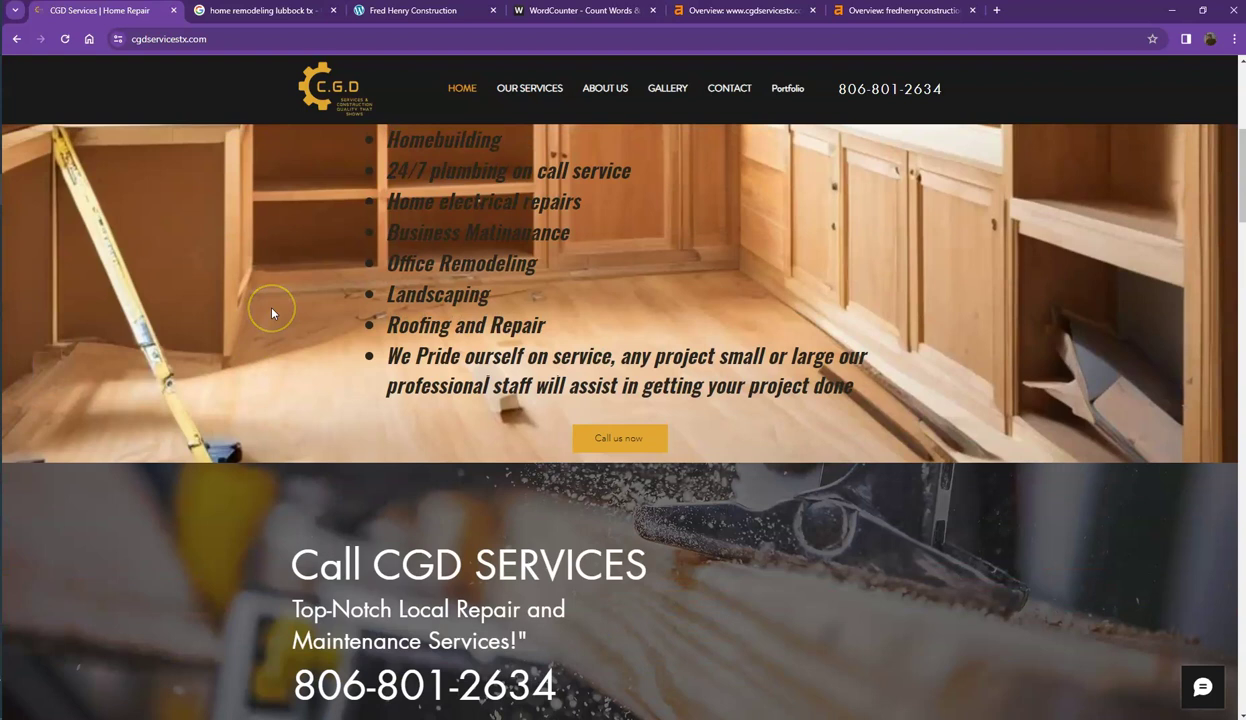